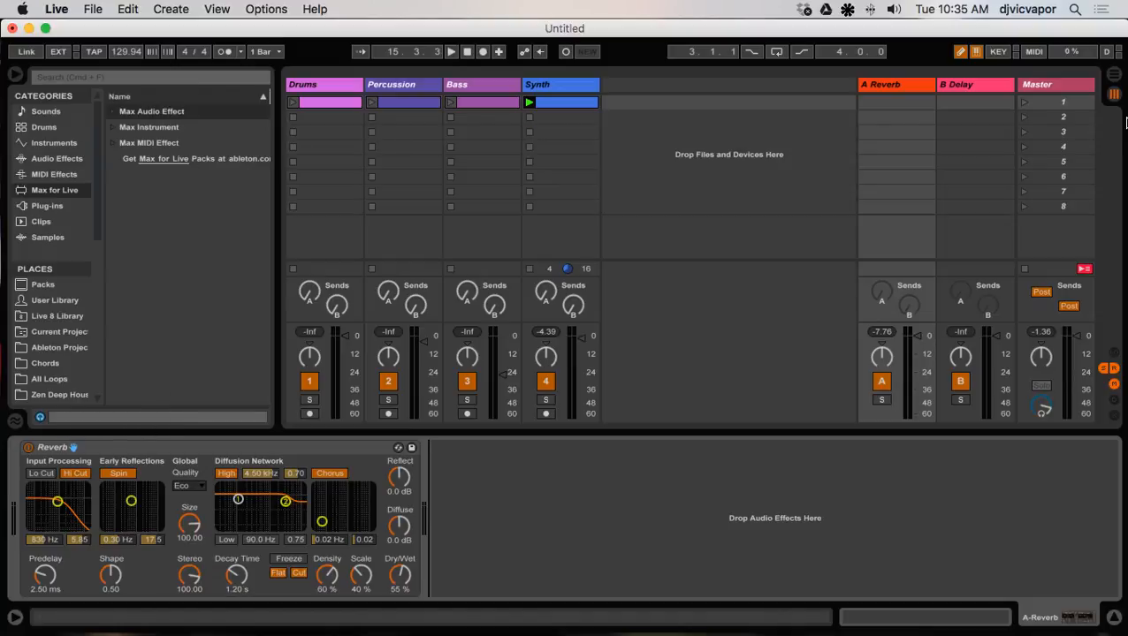
Set the Reverb's Dry/Wet to 100% on the A return track
left_click(885, 85)
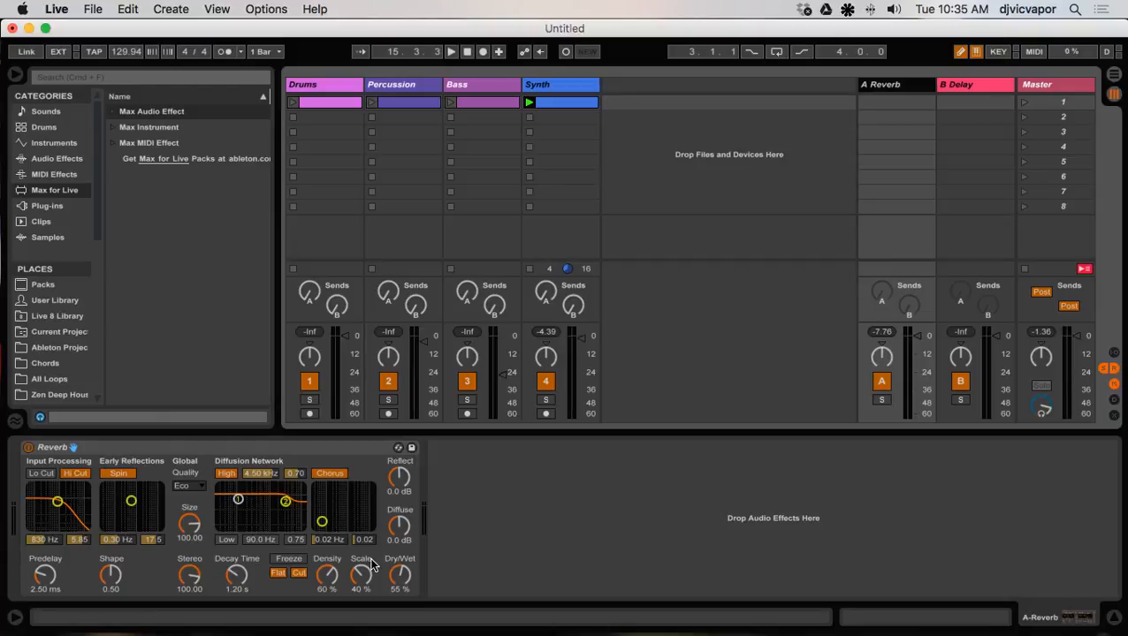
left_click_drag(397, 576, 398, 530)
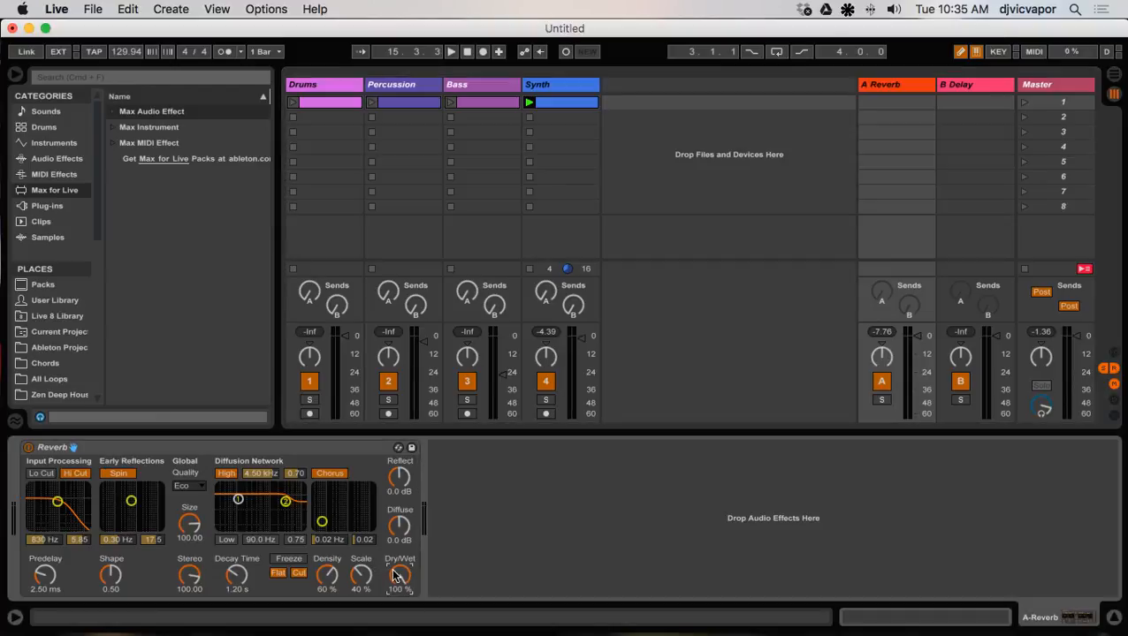
left_click(459, 554)
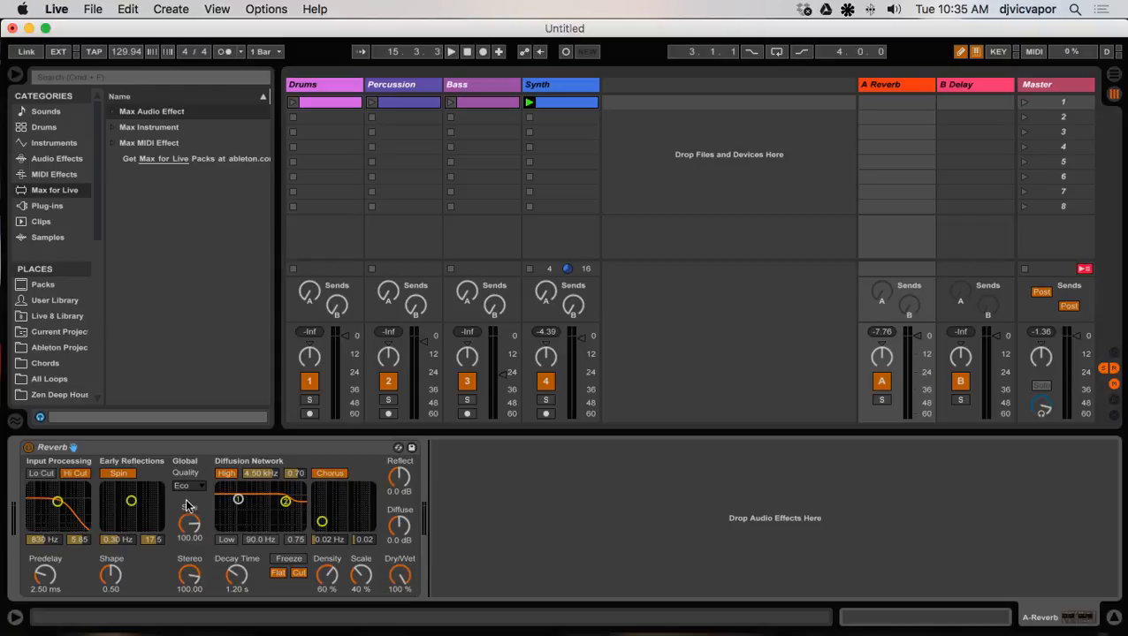
left_click(178, 453)
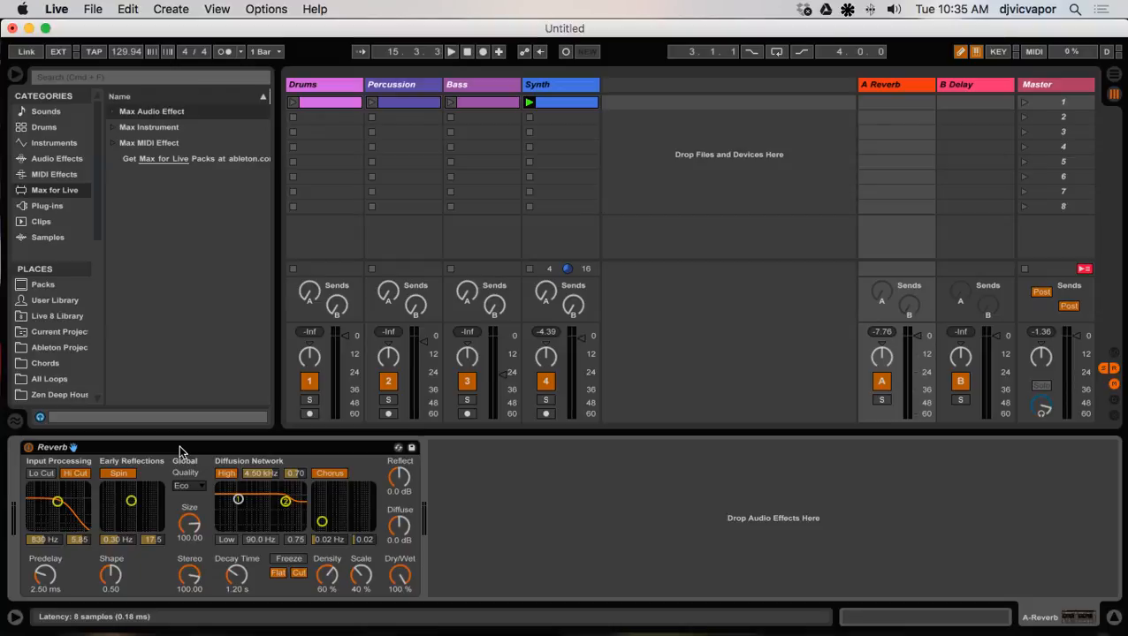
Add the Max audio effect Convolution Reverb after the Reverb on the A return track and collapse its EQ section
left_click(113, 111)
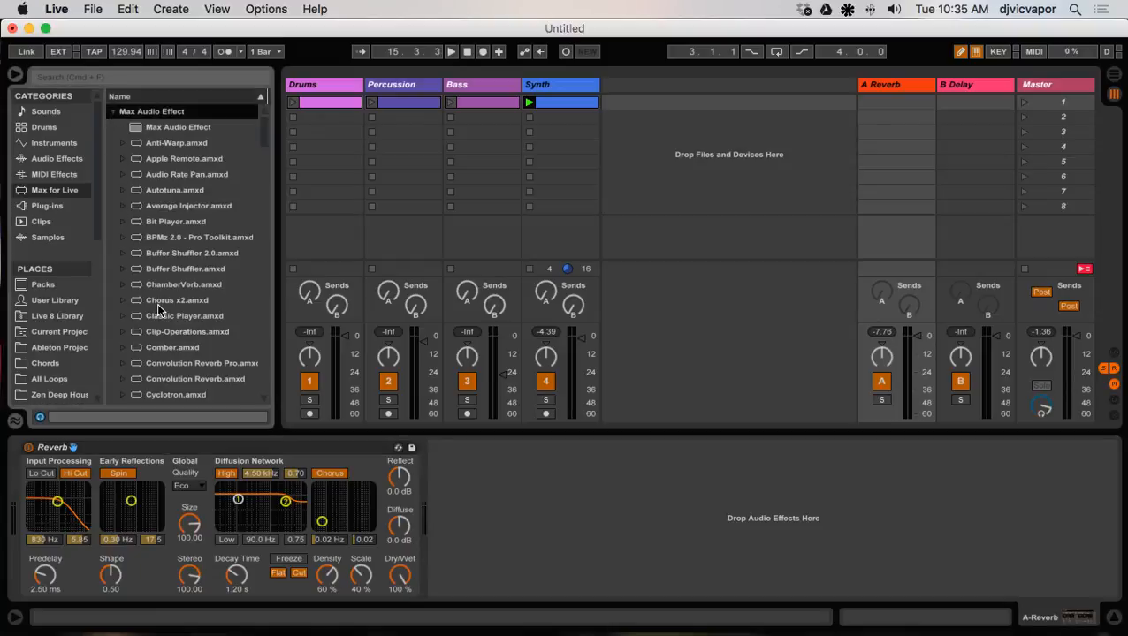
scroll(156, 303, "down", 4)
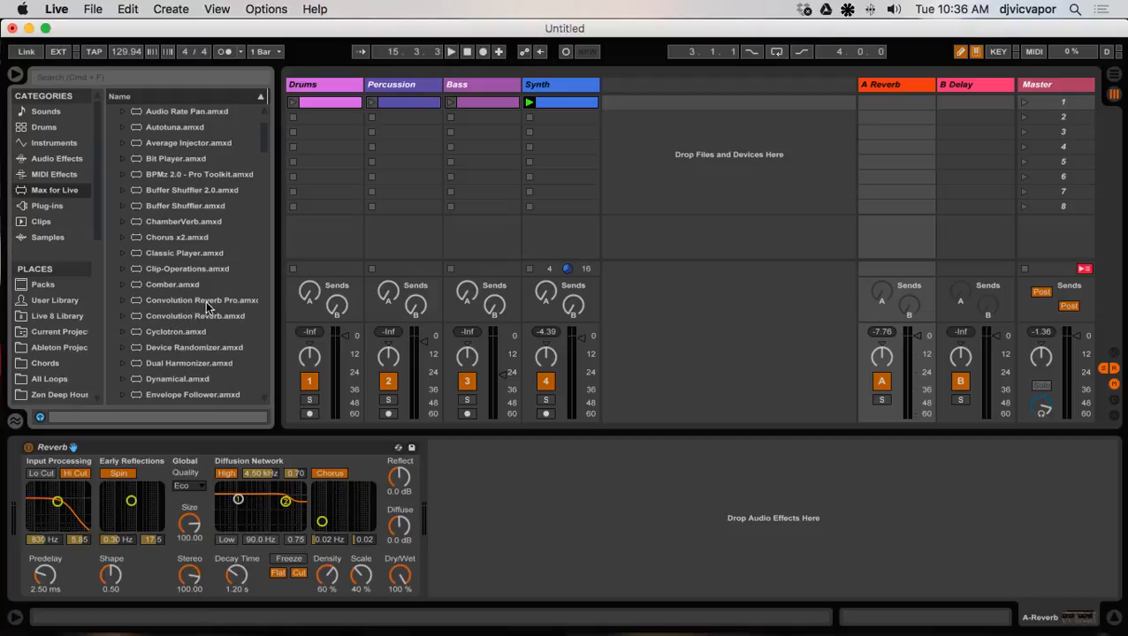
left_click_drag(150, 313, 486, 521)
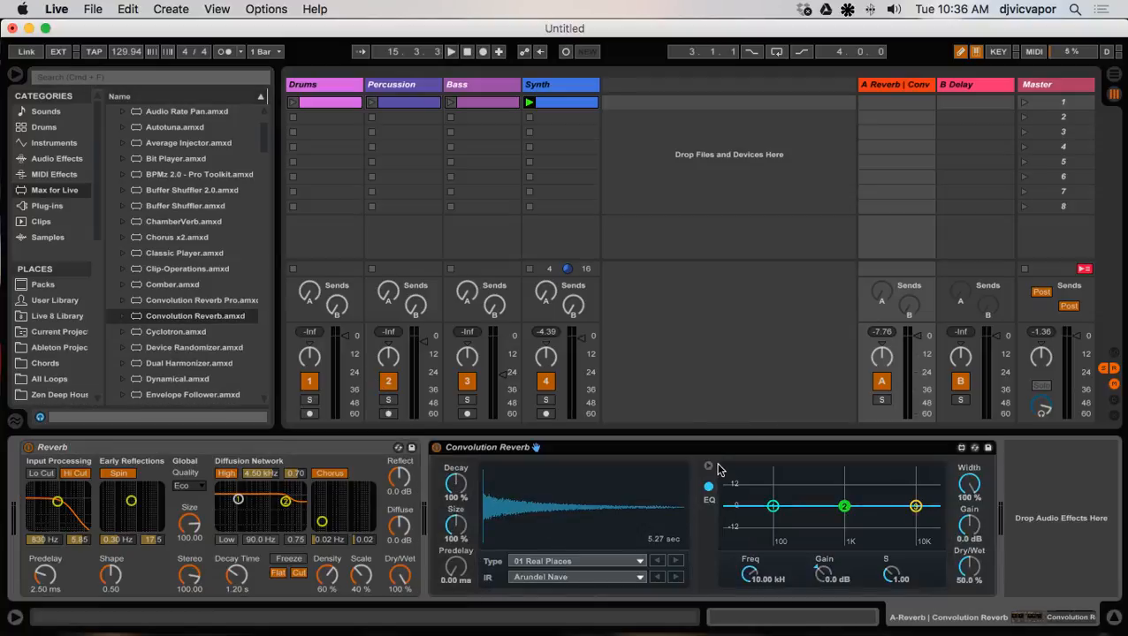
left_click(708, 465)
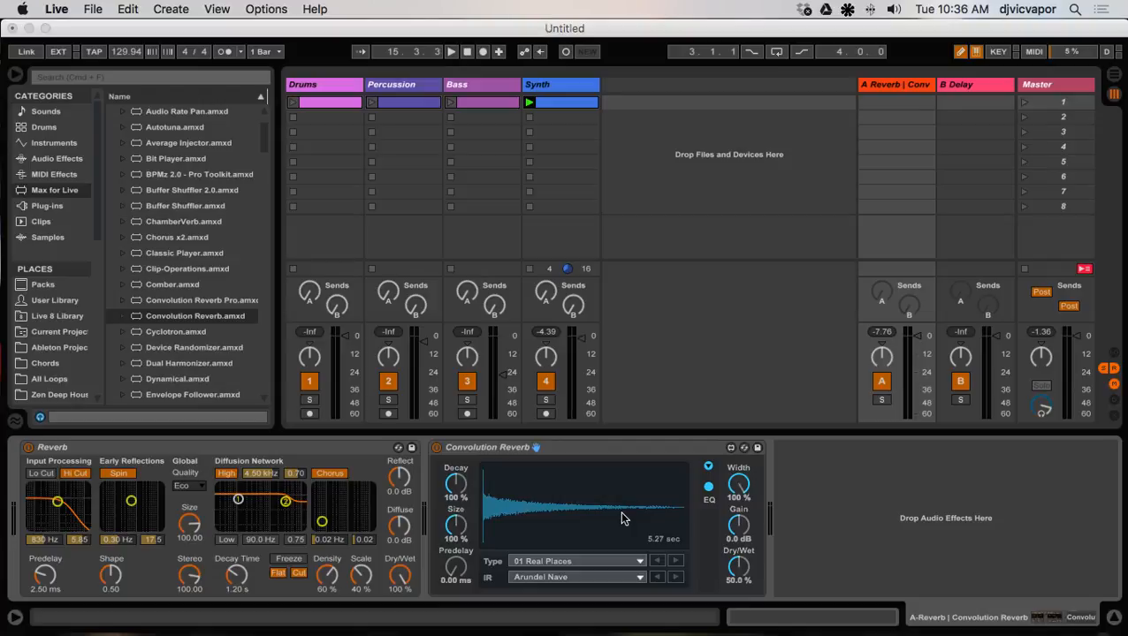
Check the available impulse types in Convolution Reverb, then load the St Andrews Church 2 impulse response from 01 Real Places
left_click(593, 568)
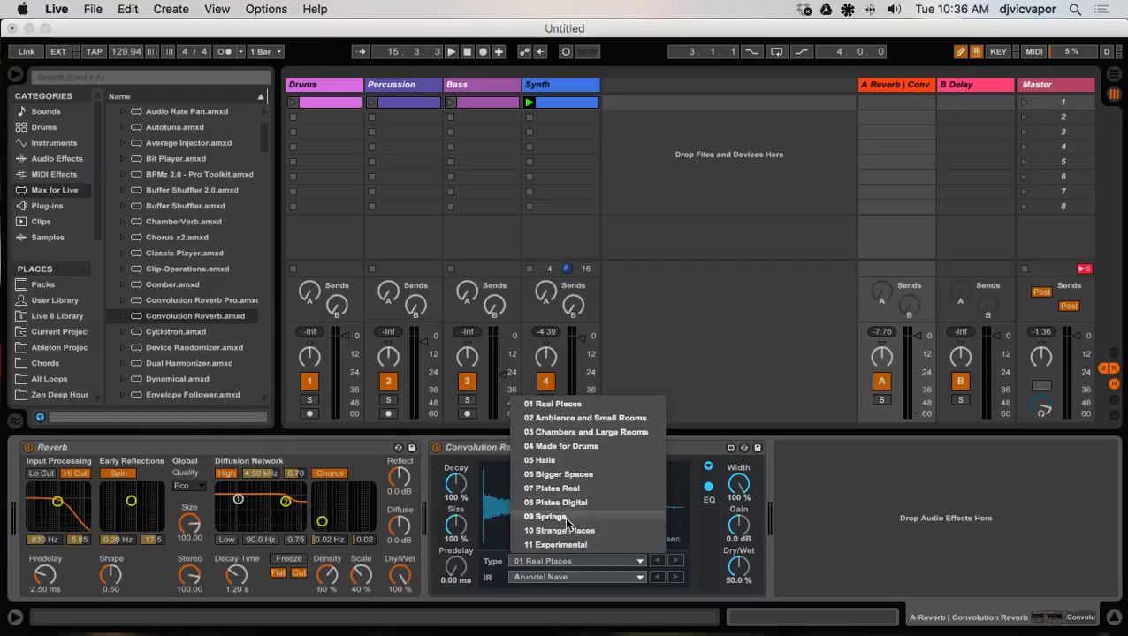
left_click(827, 515)
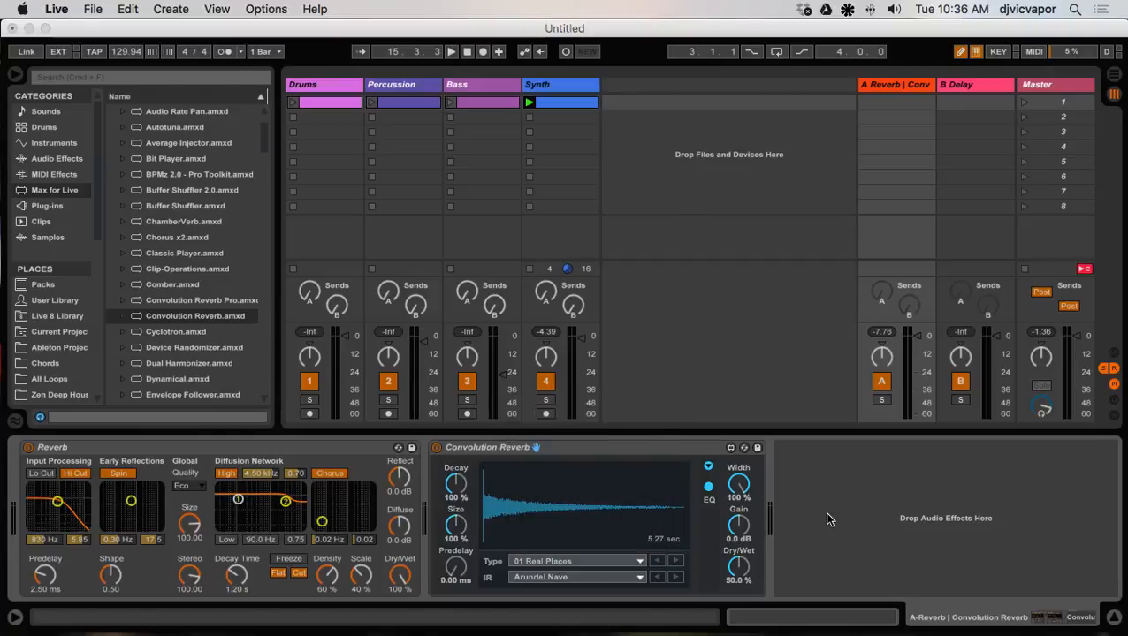
left_click(616, 579)
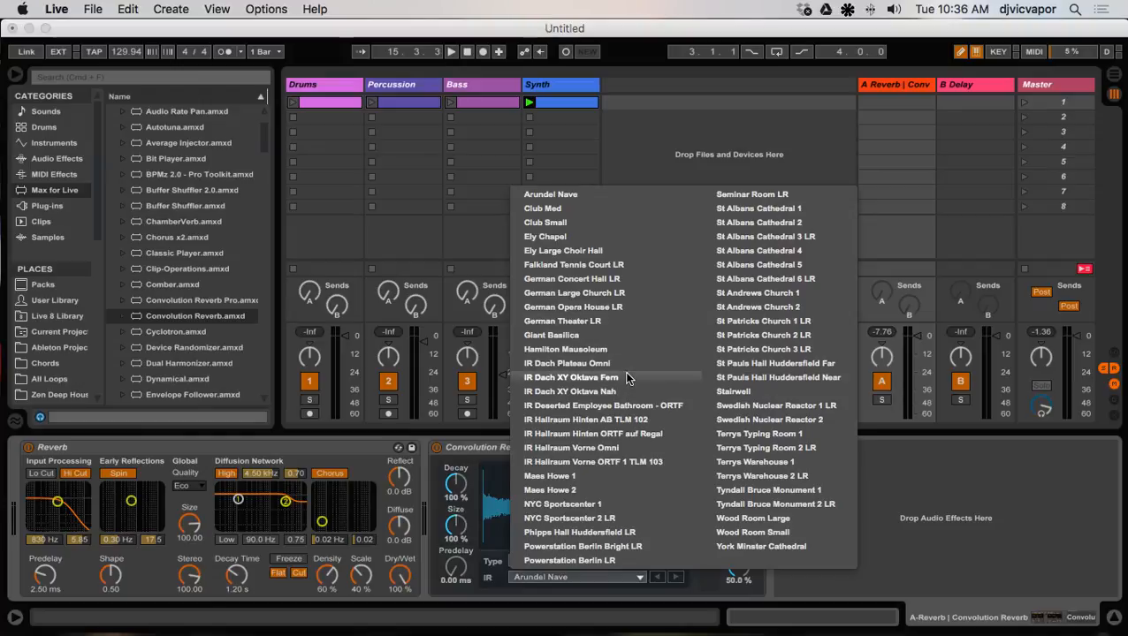
left_click(743, 307)
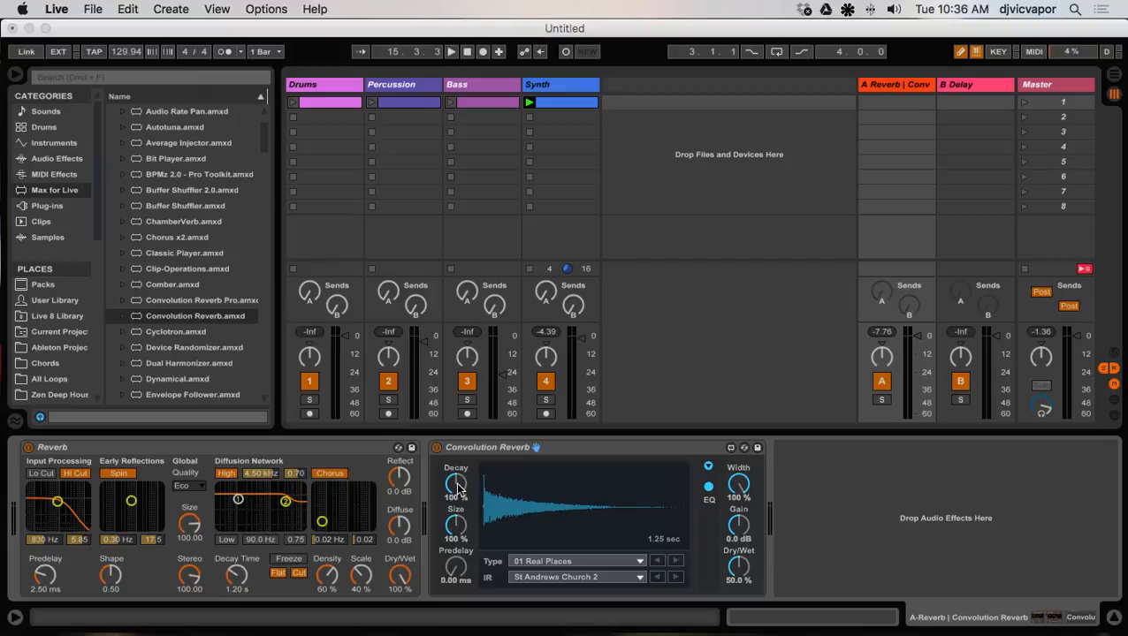
Set the Convolution Reverb's Decay to 102% and Dry/Wet to 100%, then briefly view its EQ section
left_click_drag(459, 493, 458, 543)
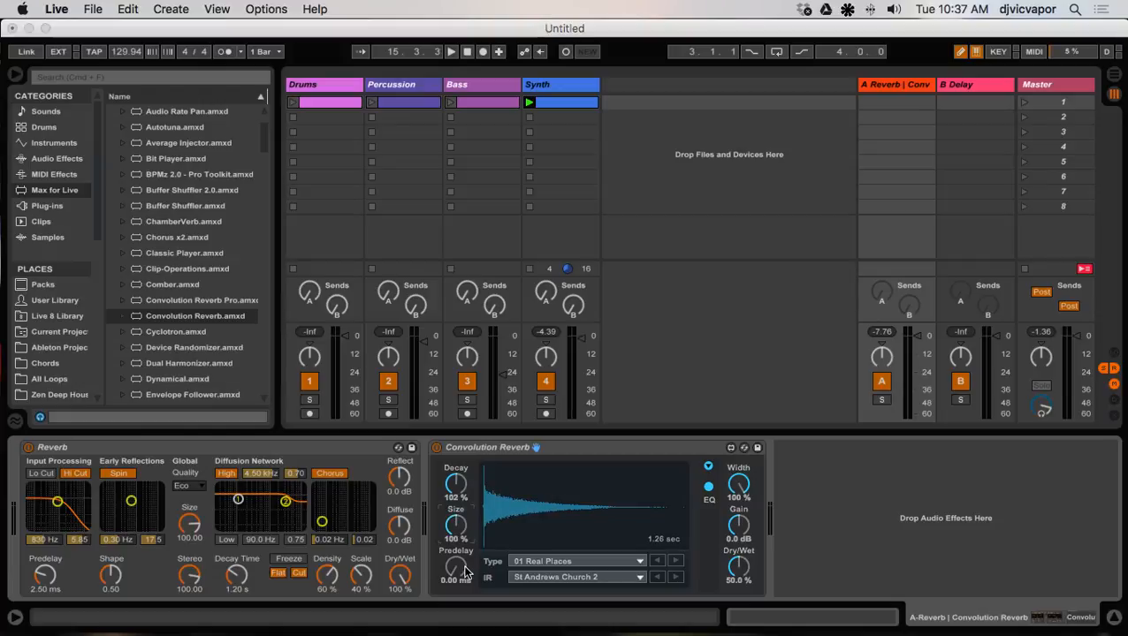
left_click_drag(736, 486, 736, 485)
left_click_drag(739, 566, 738, 541)
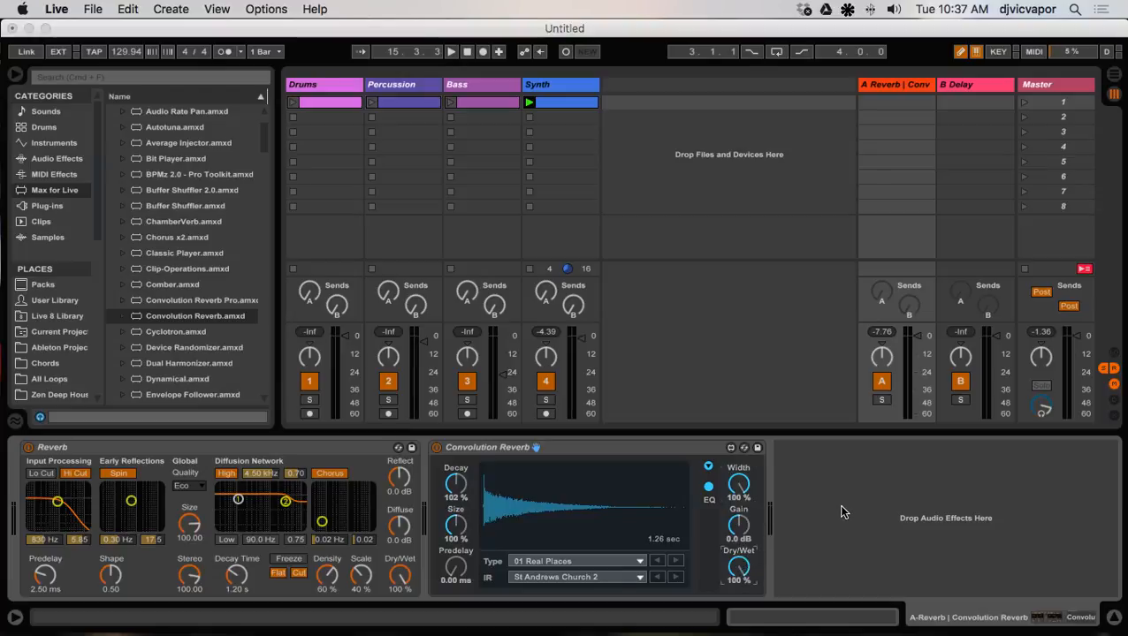
left_click(708, 469)
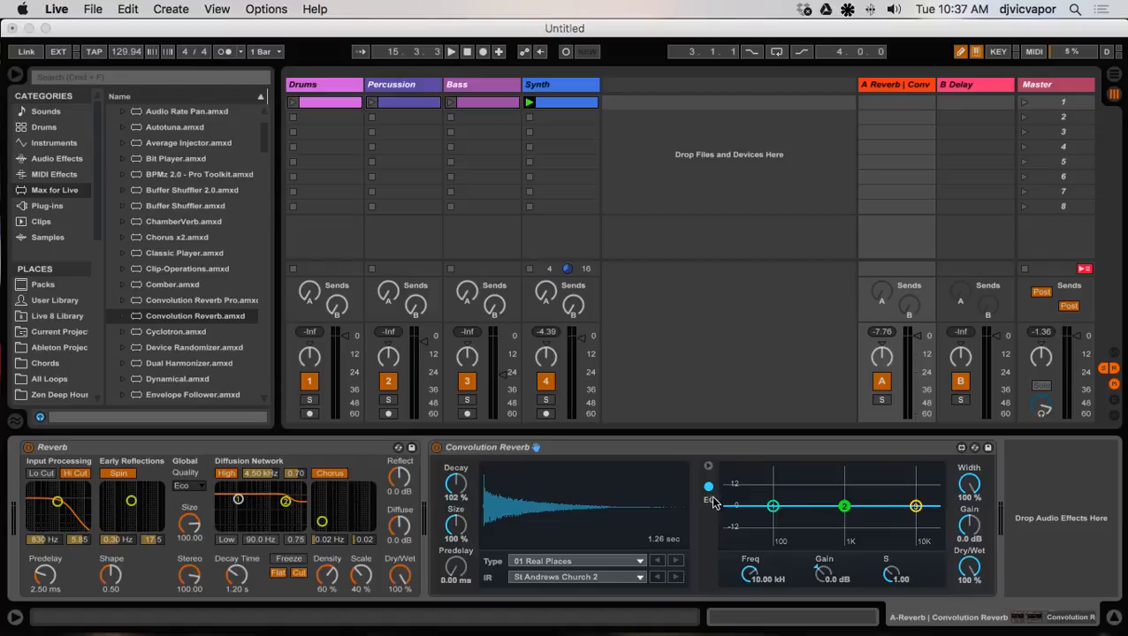
left_click(708, 467)
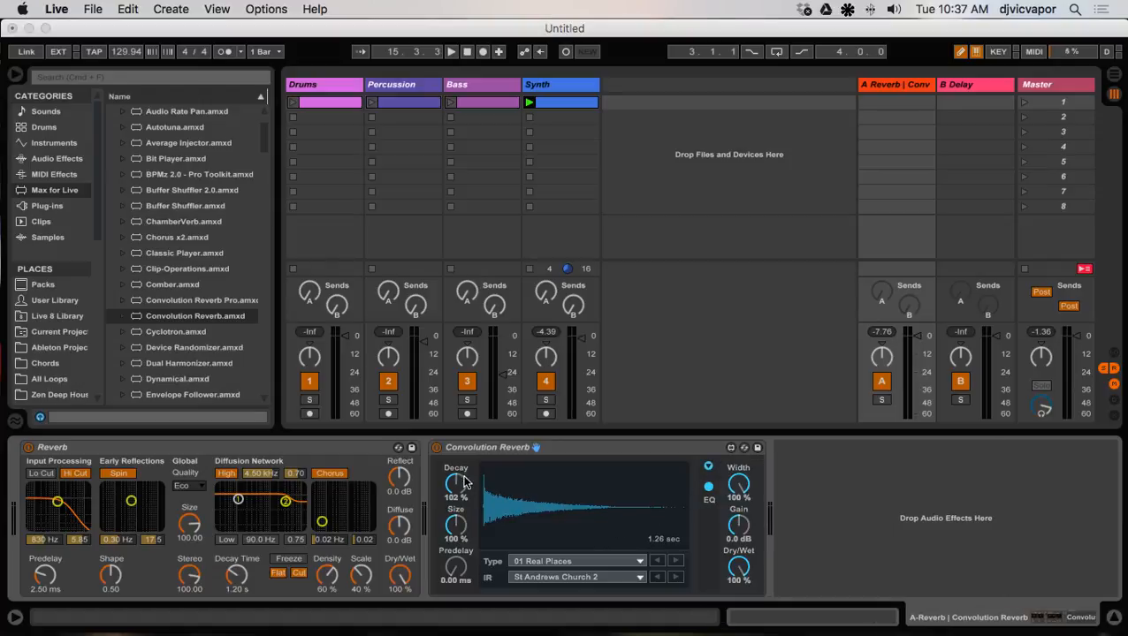
Turn off the Convolution Reverb device and hide the browser
left_click(437, 448)
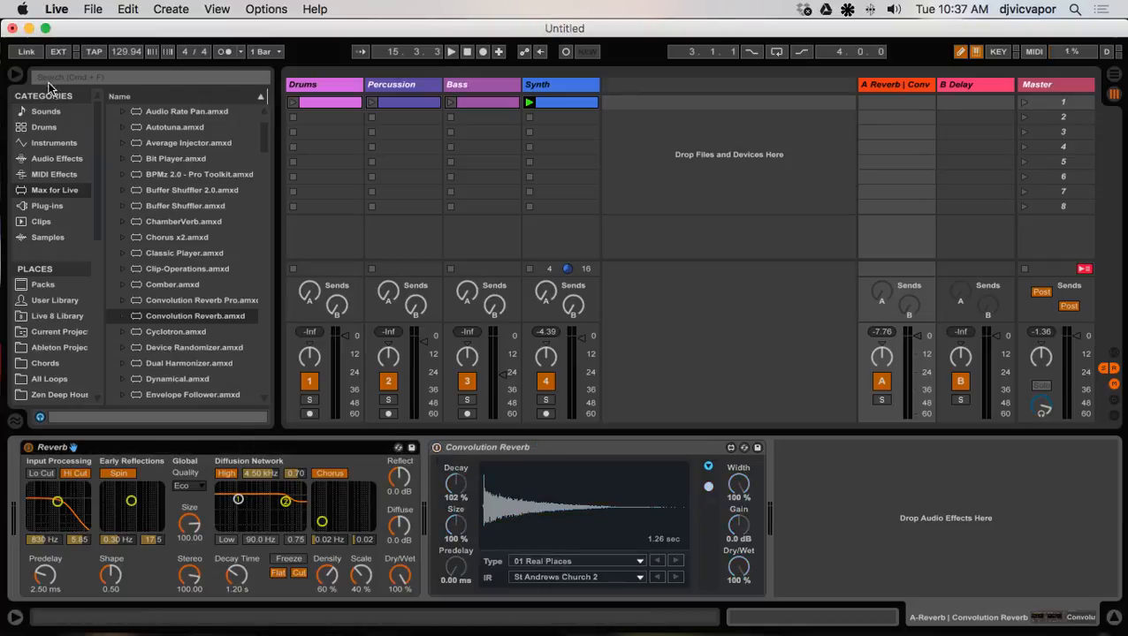
left_click(15, 74)
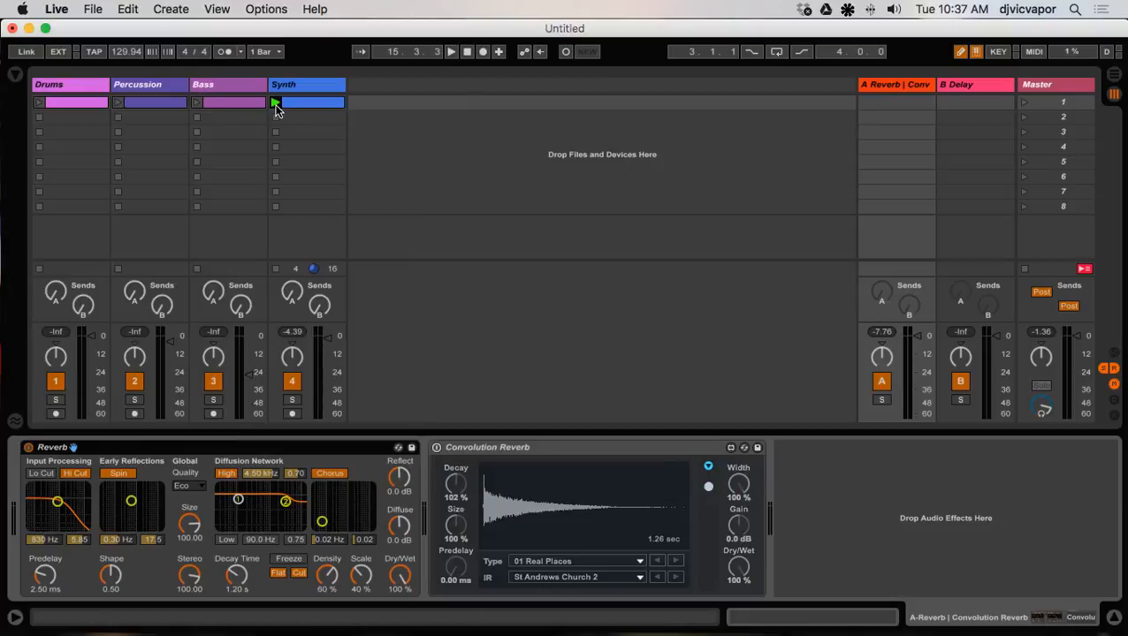
Play the Synth clip and raise the Synth track's send A to 0.0 dB
left_click(275, 103)
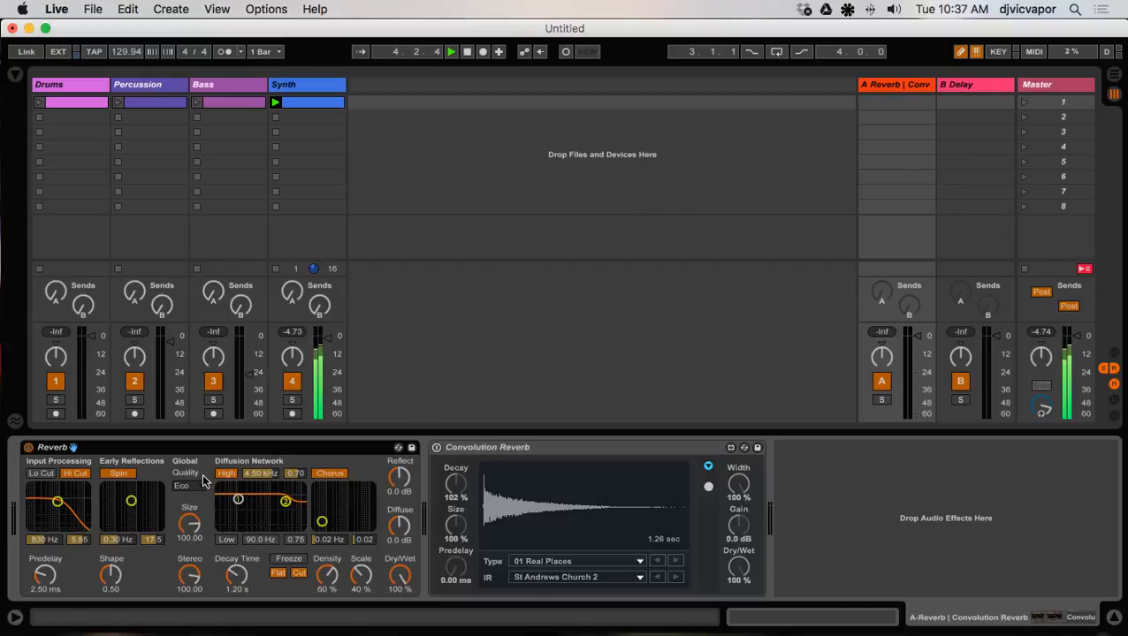
left_click_drag(291, 293, 291, 262)
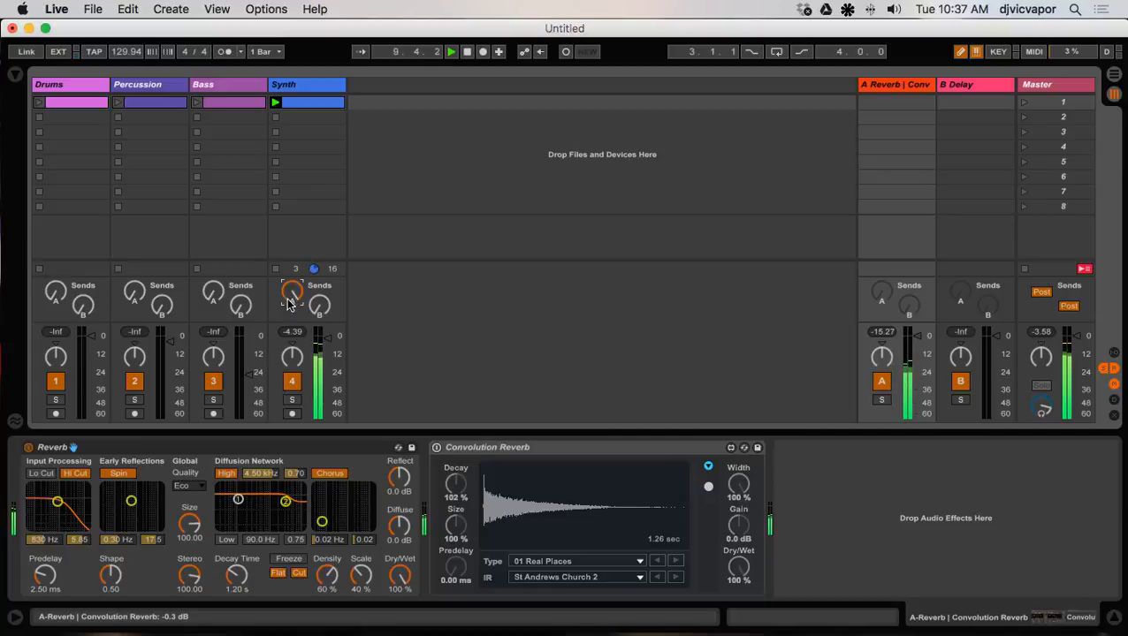
mouse_move(290, 299)
left_mouse_down()
mouse_move(290, 371)
mouse_move(290, 299)
left_mouse_up()
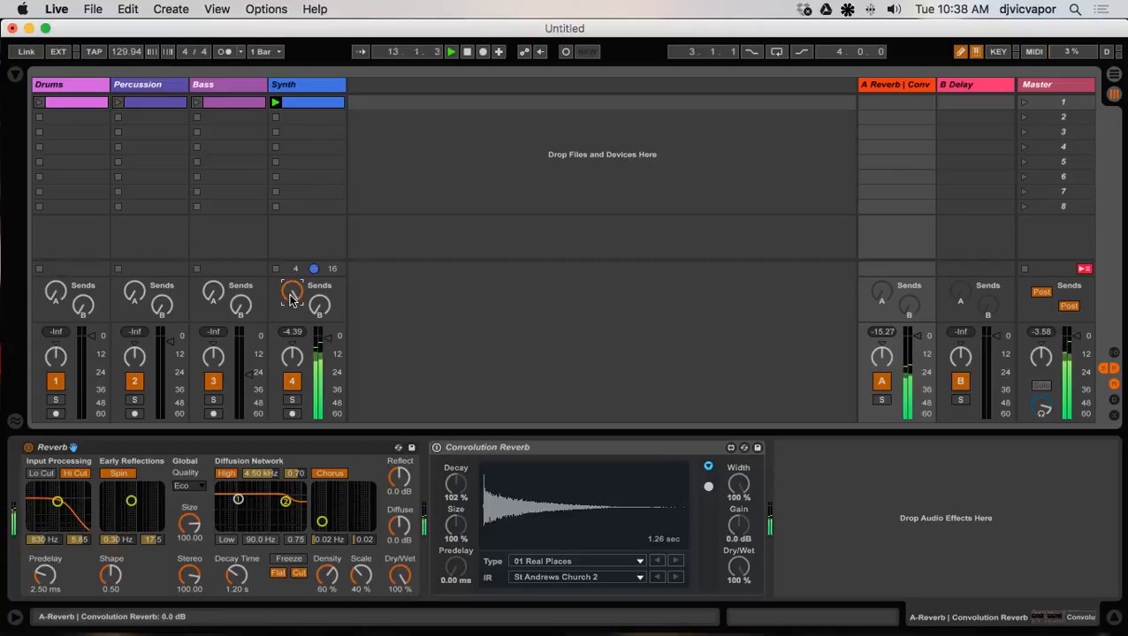
Set the Reverb's Decay Time to 6.24 s and its global Quality to High
left_click_drag(237, 576, 237, 541)
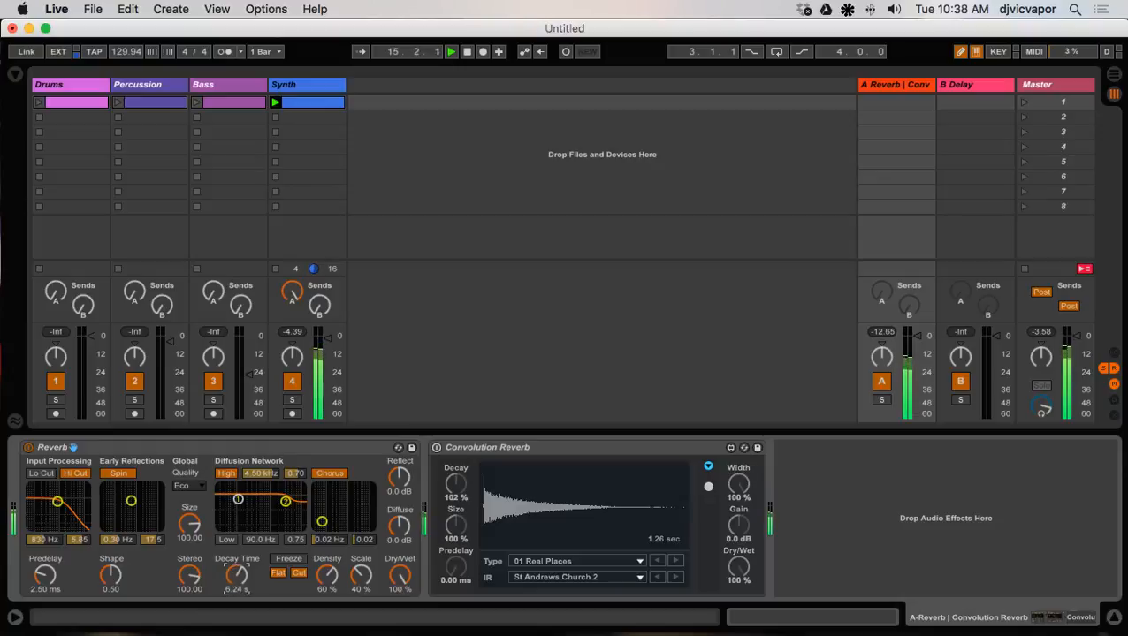
left_click(199, 488)
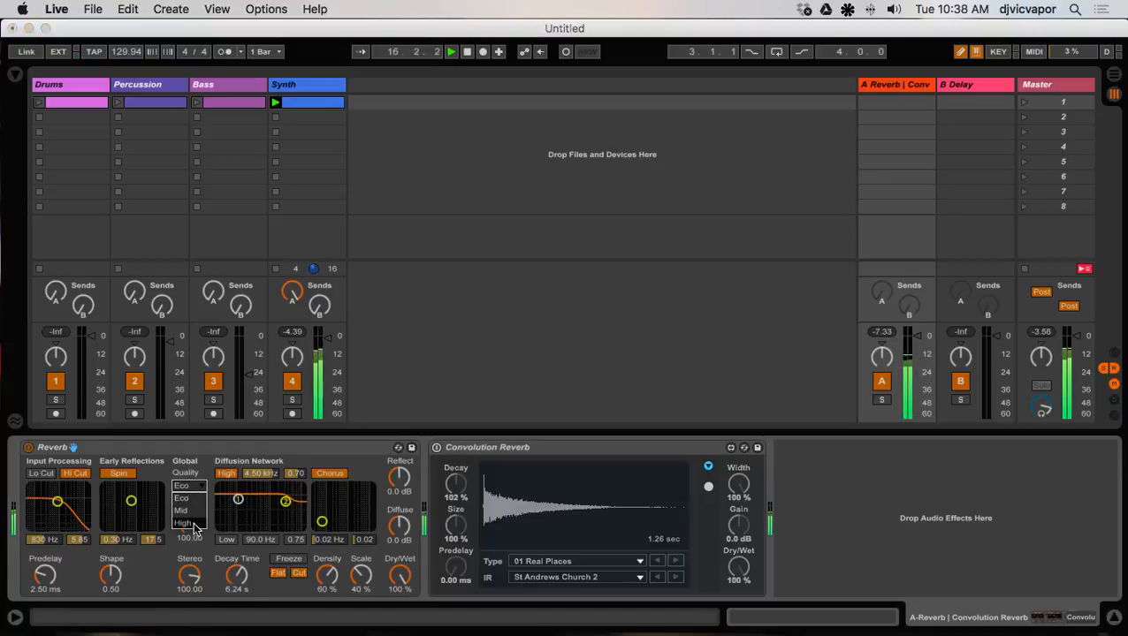
left_click(186, 522)
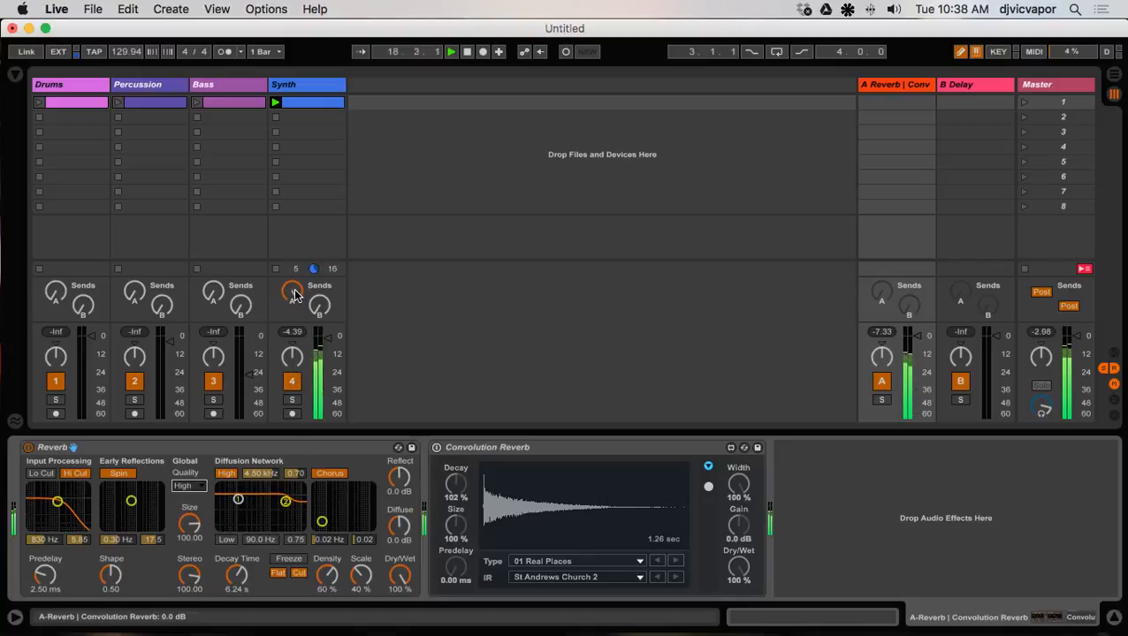
Lower the Synth track's send A to -inf dB and stop playback
left_click_drag(295, 293, 296, 389)
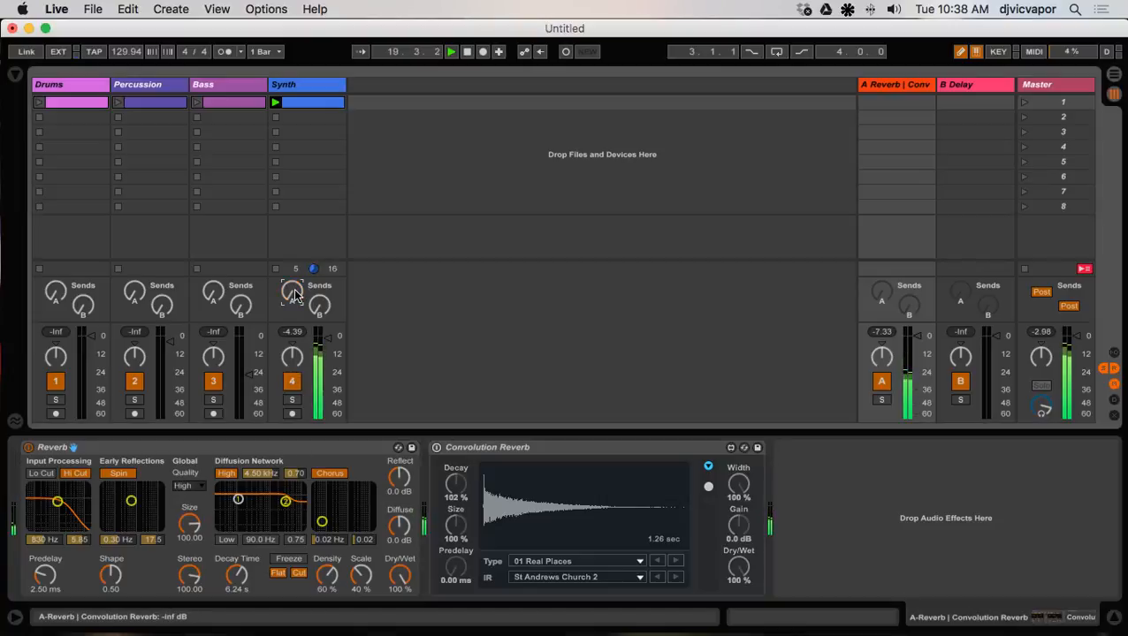
key("space")
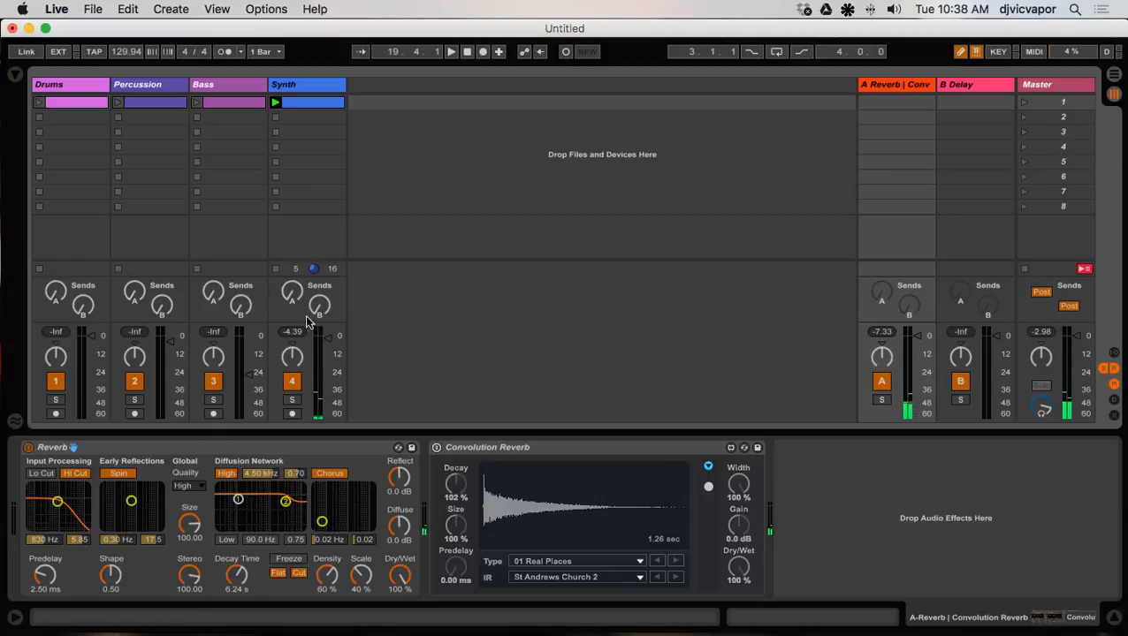
Turn off the Reverb and turn on the Convolution Reverb on the A return track
left_click(30, 452)
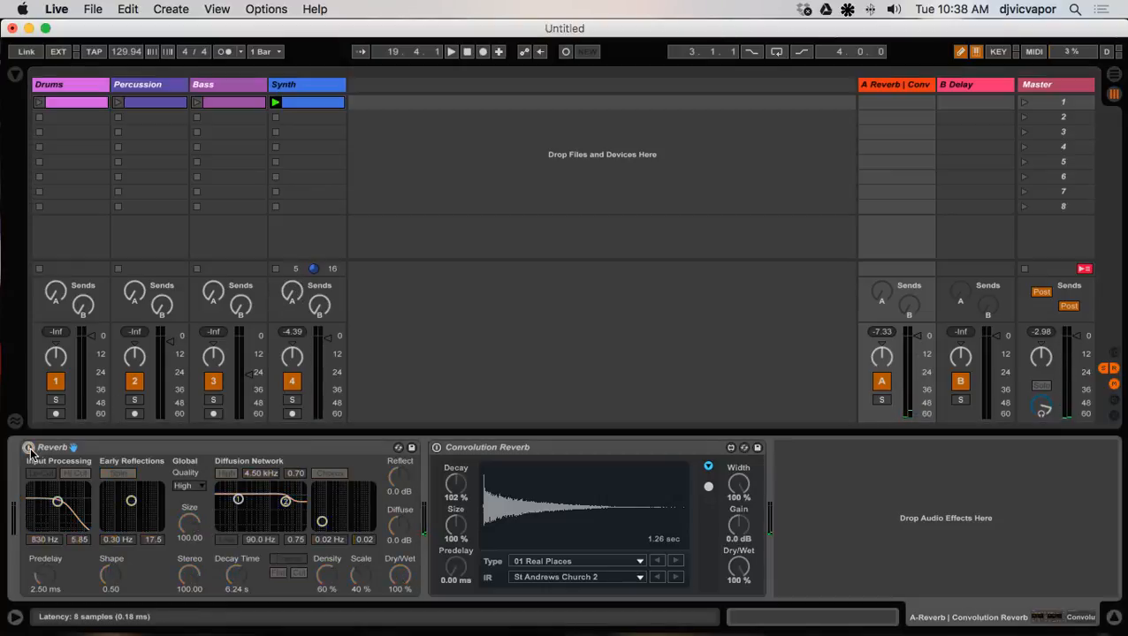
left_click(29, 449)
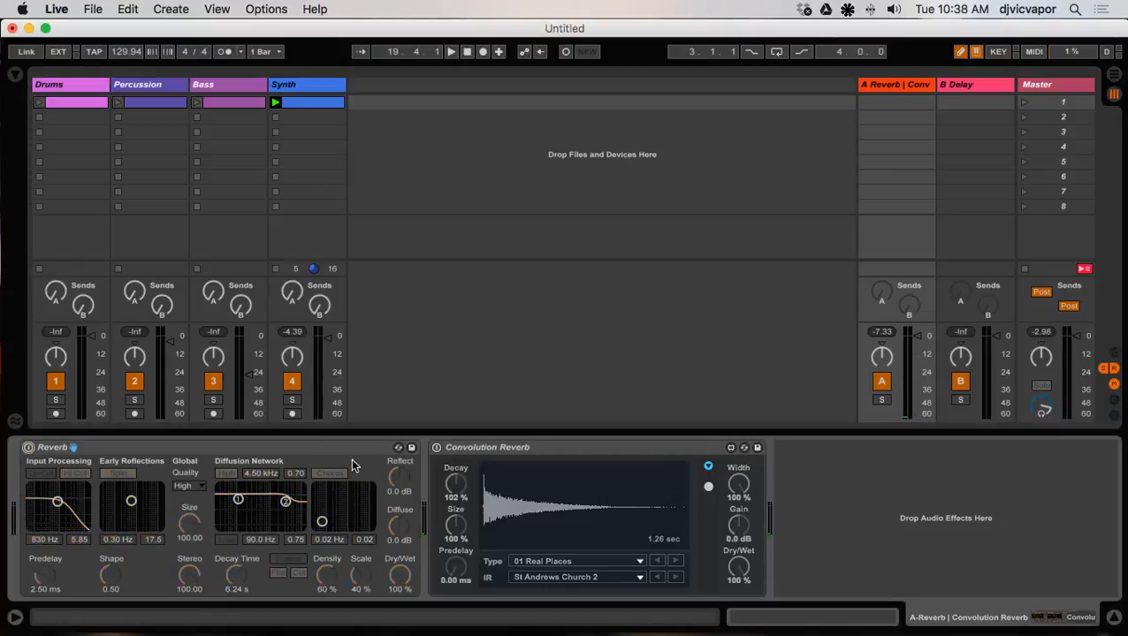
left_click(436, 447)
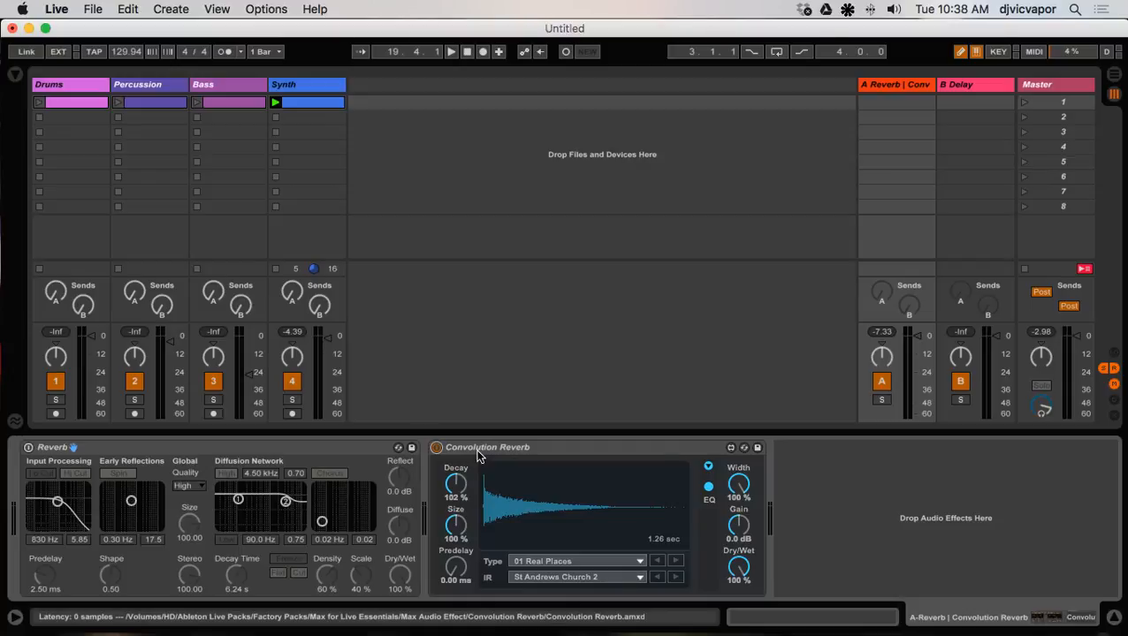
Audition the Convolution Reverb by playing the Synth clip with its send A raised to 0.0 dB, then stop playback
key("space")
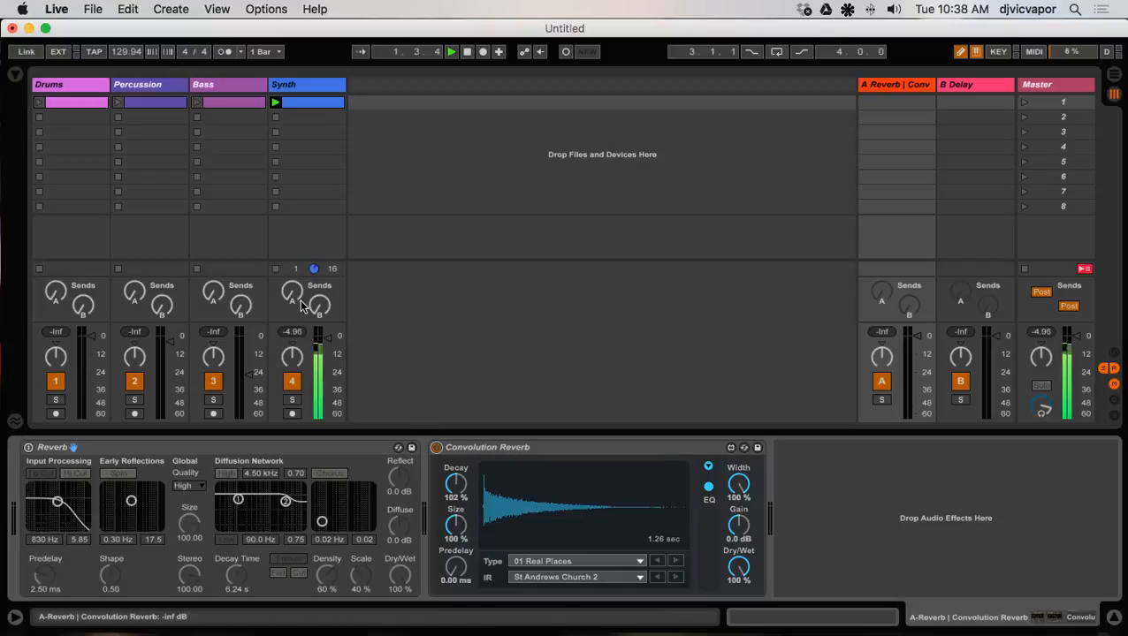
left_click_drag(292, 295, 291, 230)
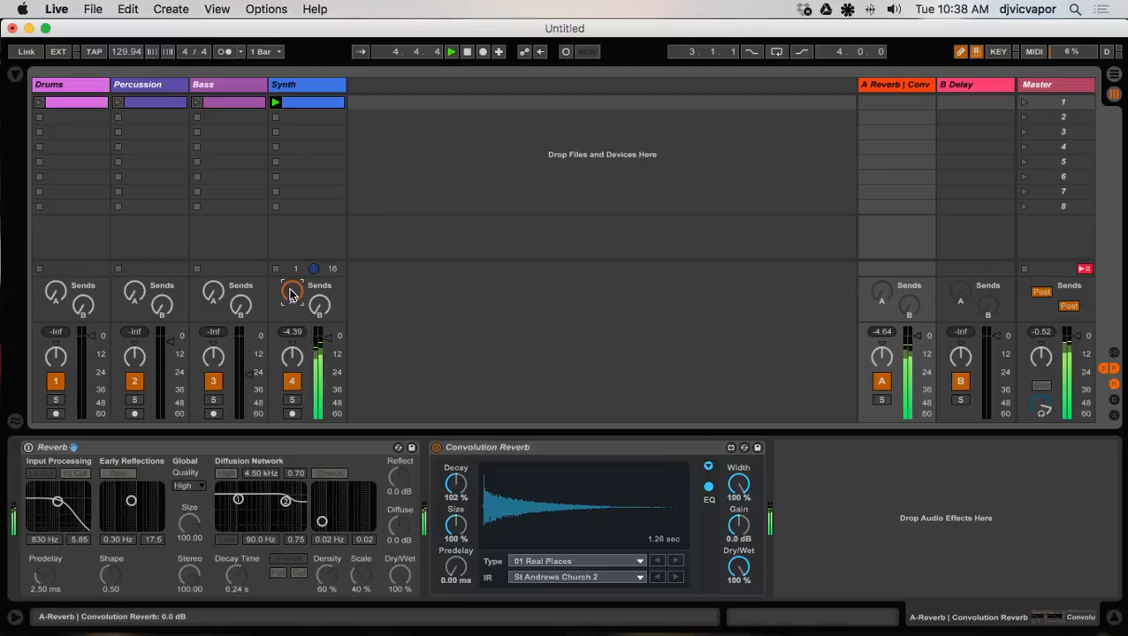
mouse_move(290, 295)
left_mouse_down()
mouse_move(290, 336)
mouse_move(289, 283)
left_mouse_up()
key("space")
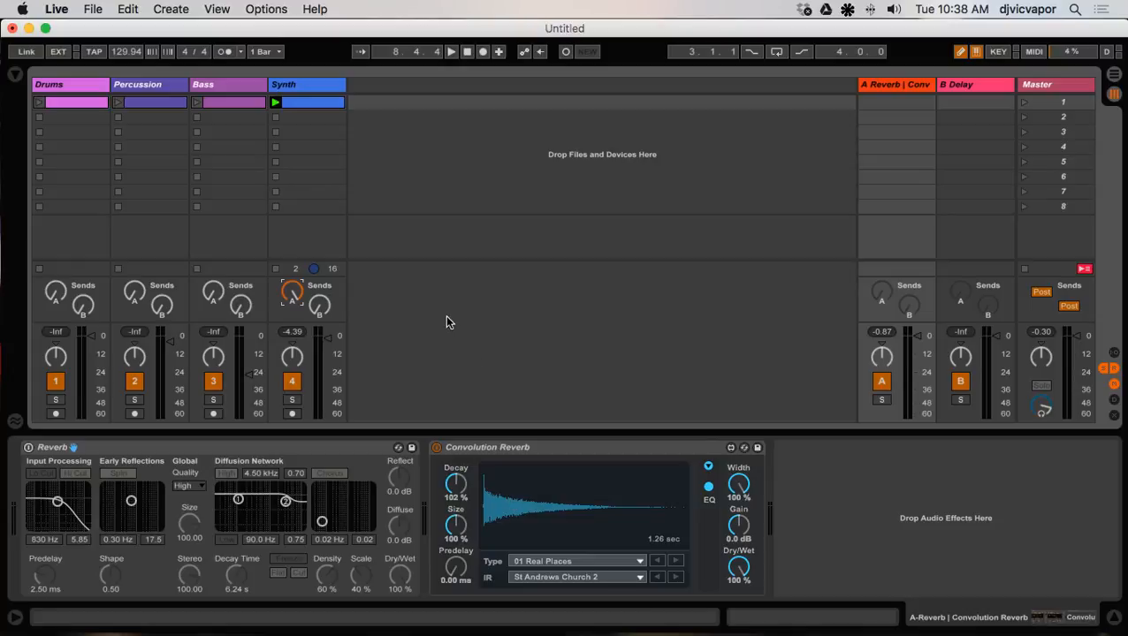
Relaunch the Synth clip and change the Convolution Reverb's impulse type to 07 Plates Real
left_click(275, 104)
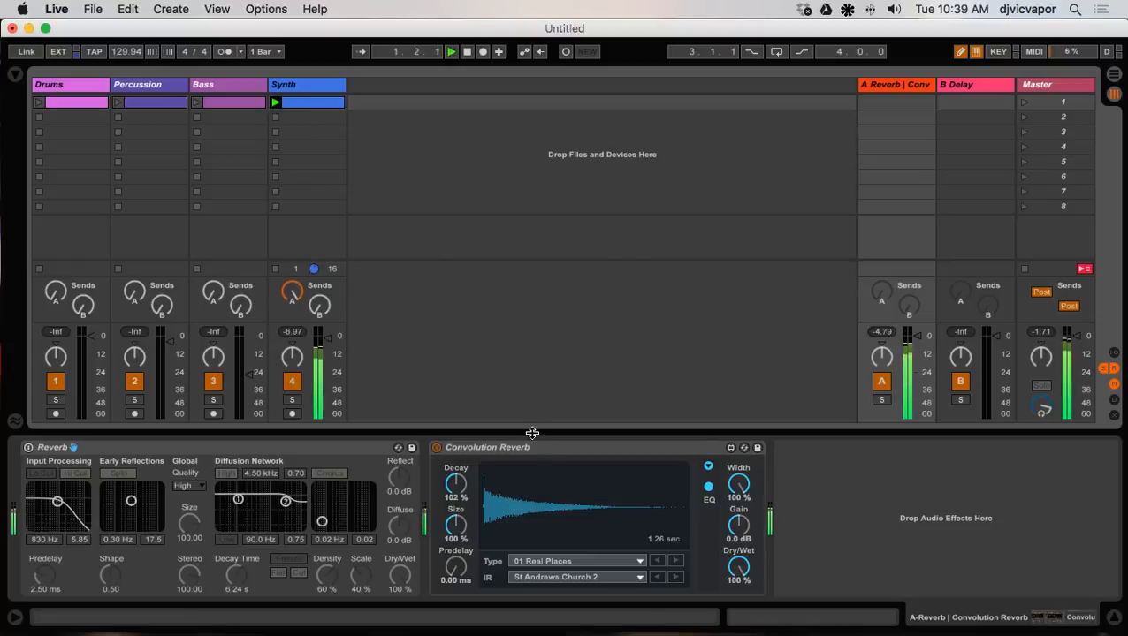
left_click(596, 563)
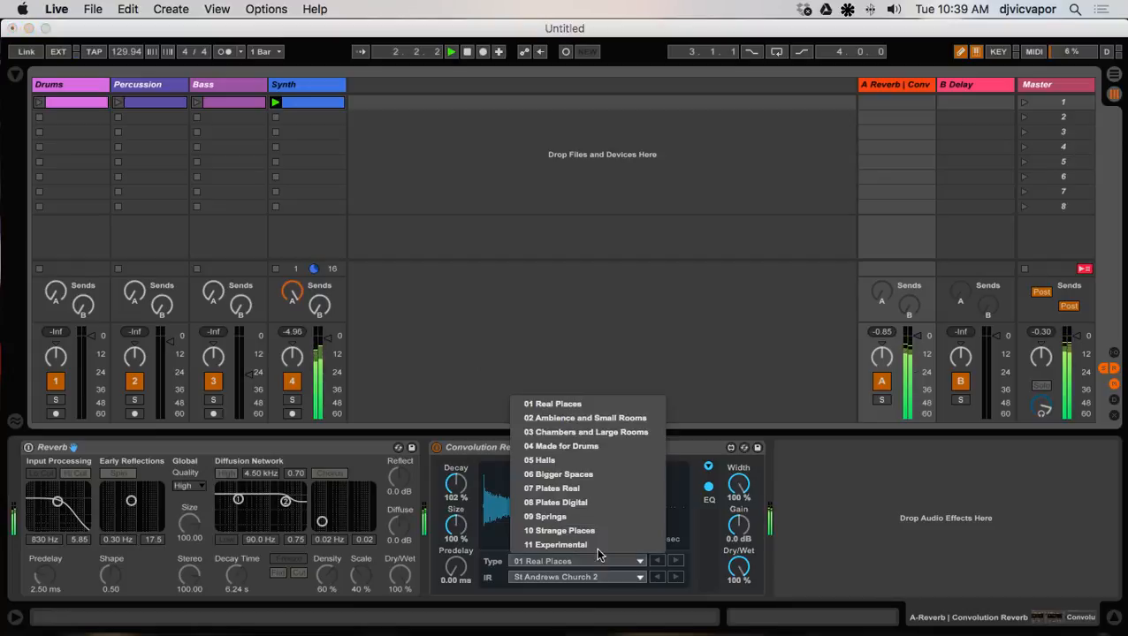
left_click(598, 489)
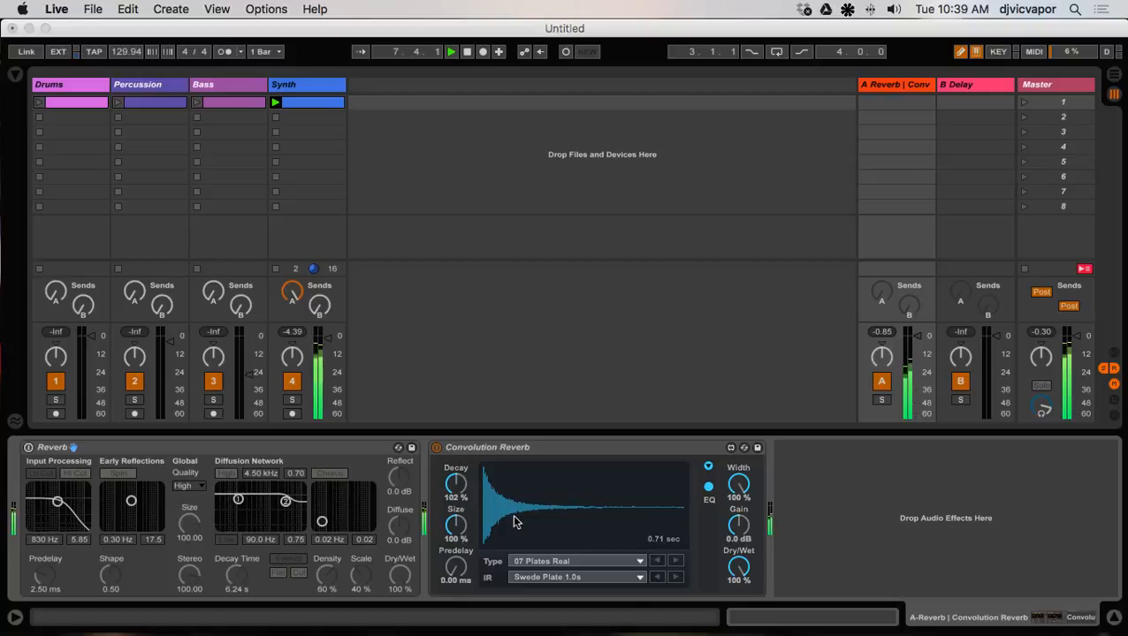
Set the Convolution Reverb's Decay and Size to 114% and choose Swede Plate 3.5s as its impulse response
left_click_drag(456, 483, 457, 475)
left_click_drag(455, 525, 456, 496)
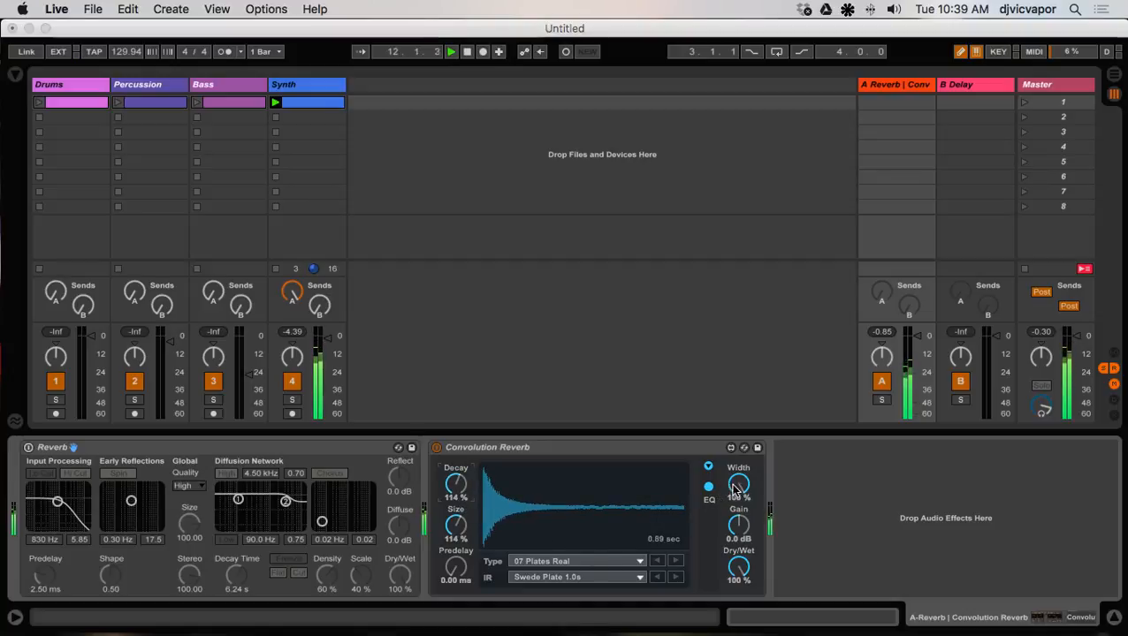
left_click(604, 578)
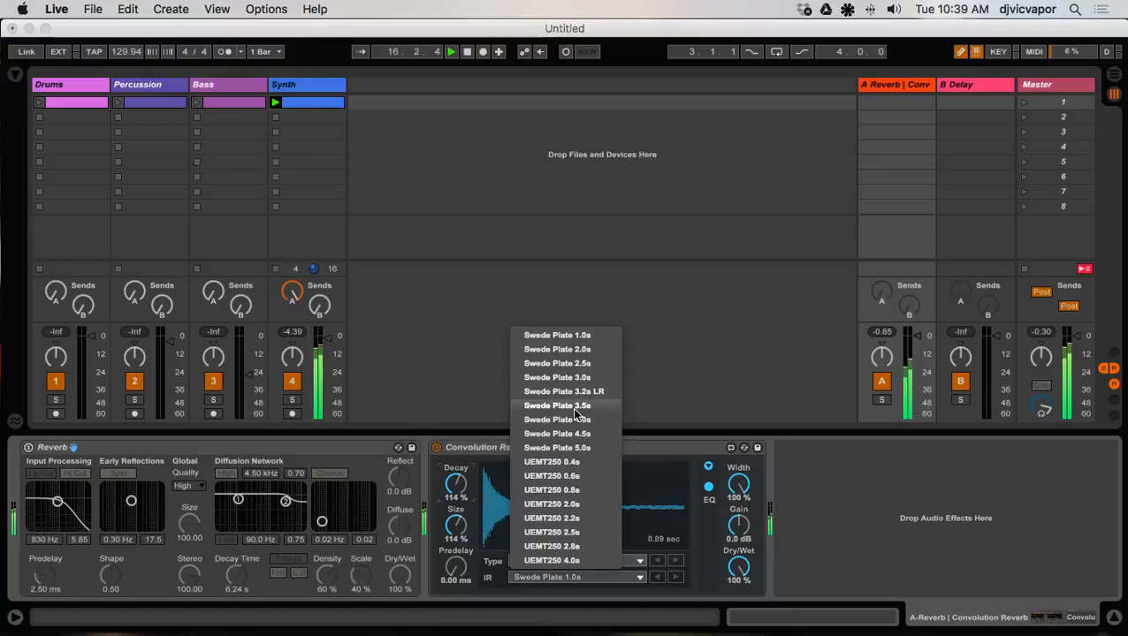
left_click(575, 407)
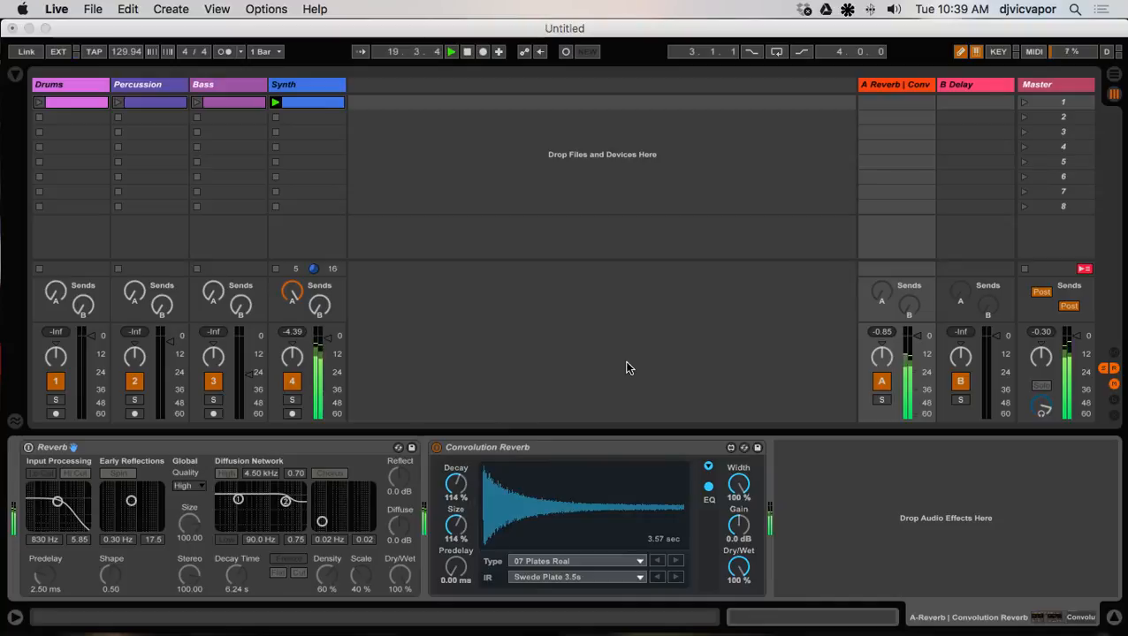
Change the Convolution Reverb's type to 01 Real Places and its impulse response to Phipps Hall Huddersfield LR
left_click(603, 562)
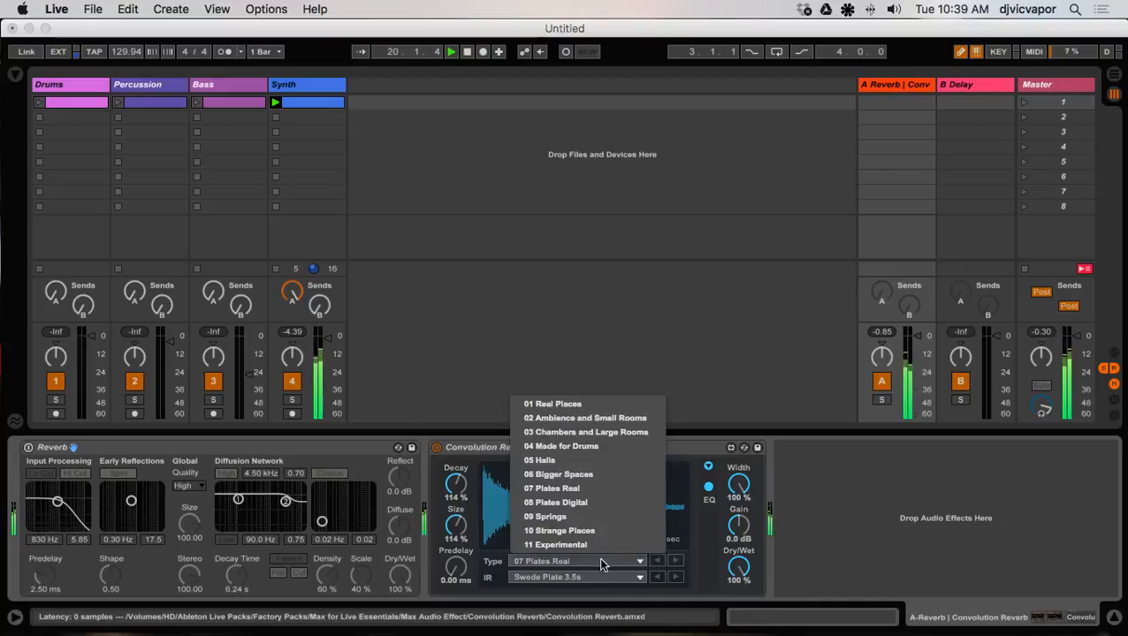
left_click(611, 407)
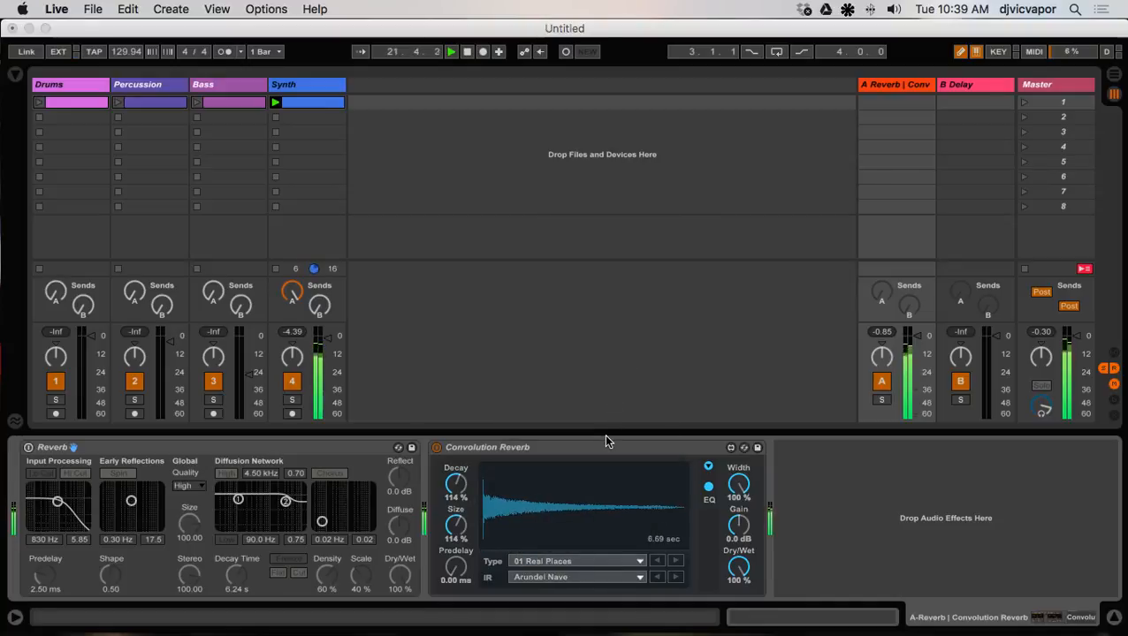
left_click(586, 577)
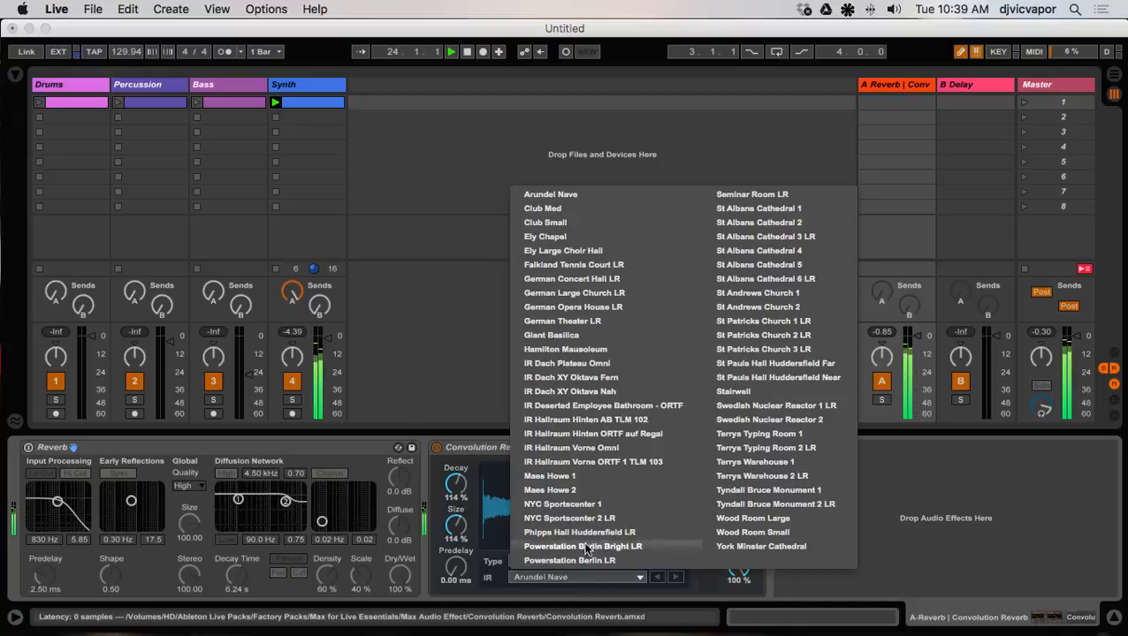
left_click(587, 534)
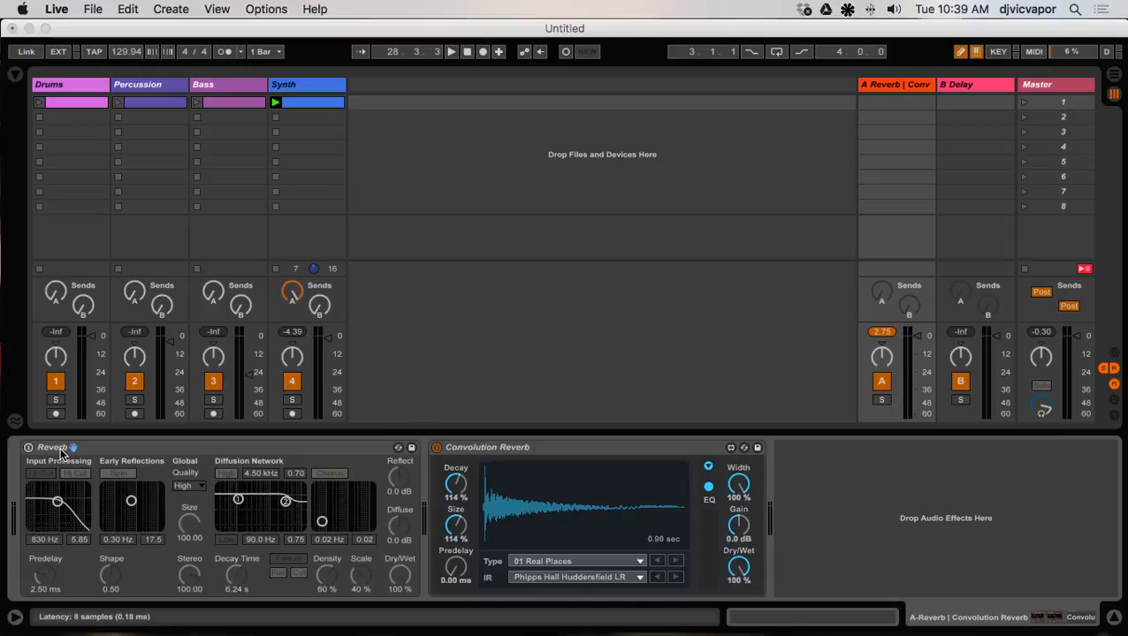
Turn on the Reverb in place of the Convolution Reverb and start playback to audition it on the Synth clip
left_click(36, 448)
left_click(28, 448)
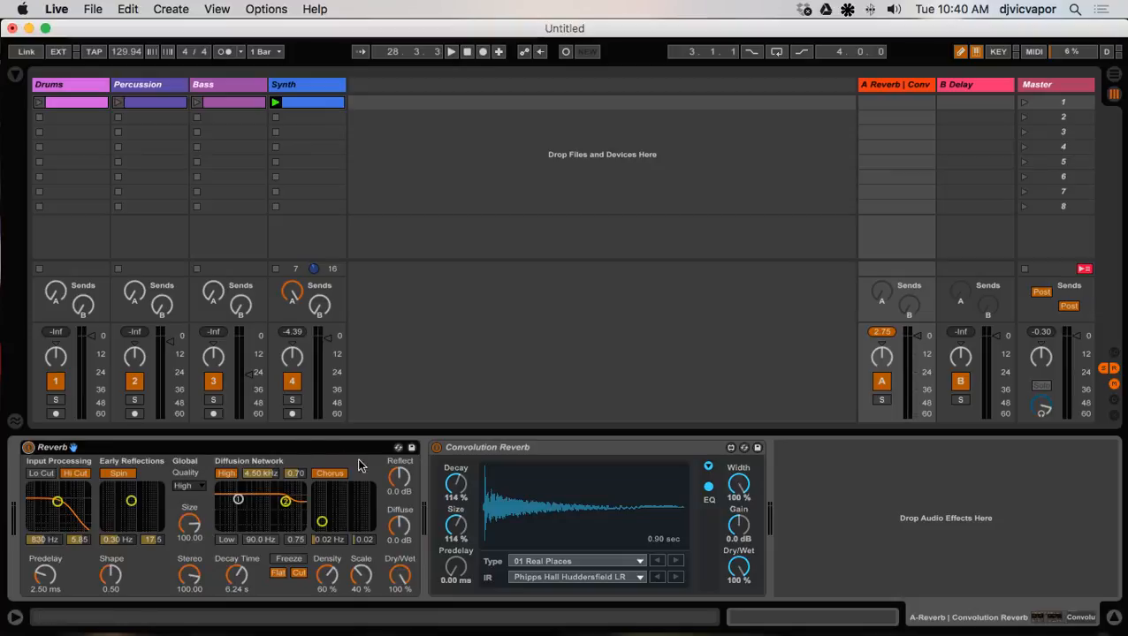
left_click(436, 448)
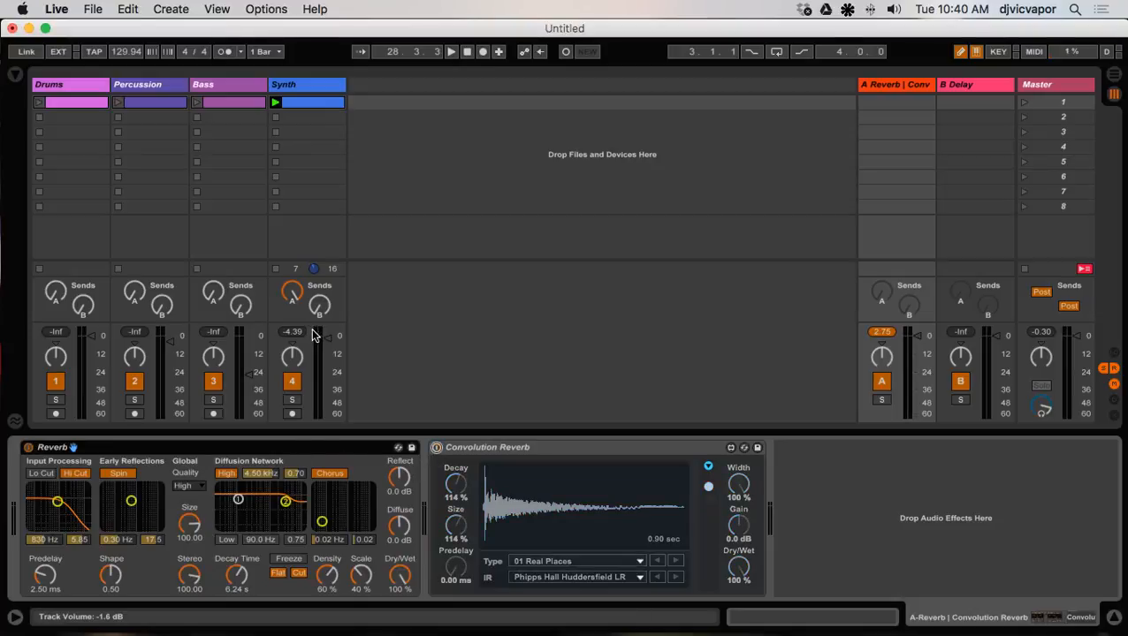
key("space")
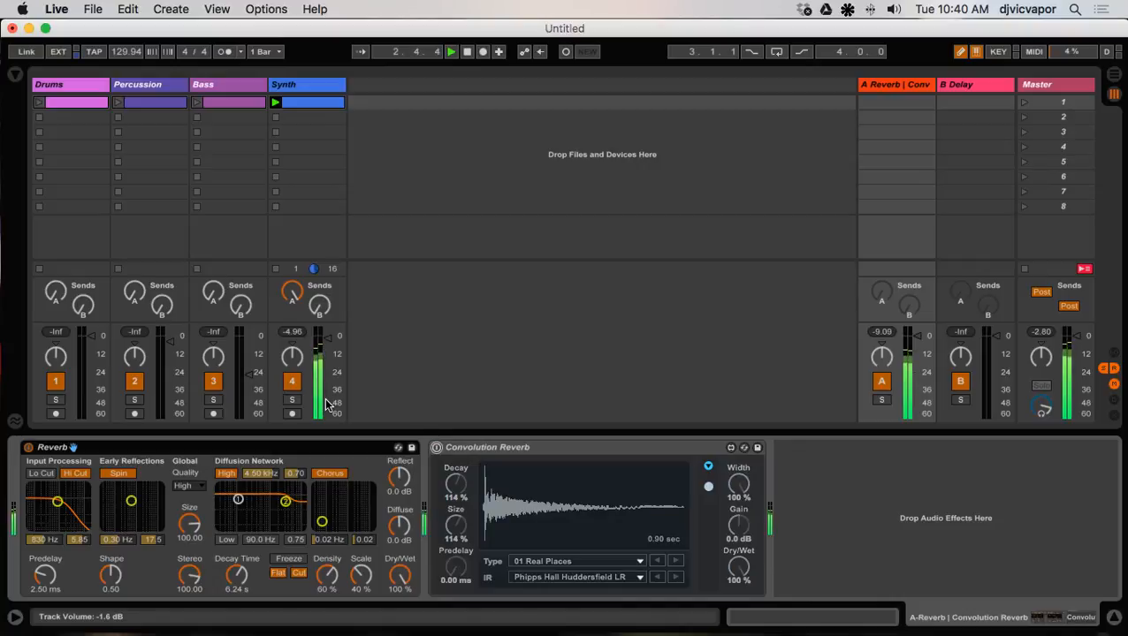
Swap the Reverb for the Convolution Reverb during playback and solo the A return track
left_click(28, 448)
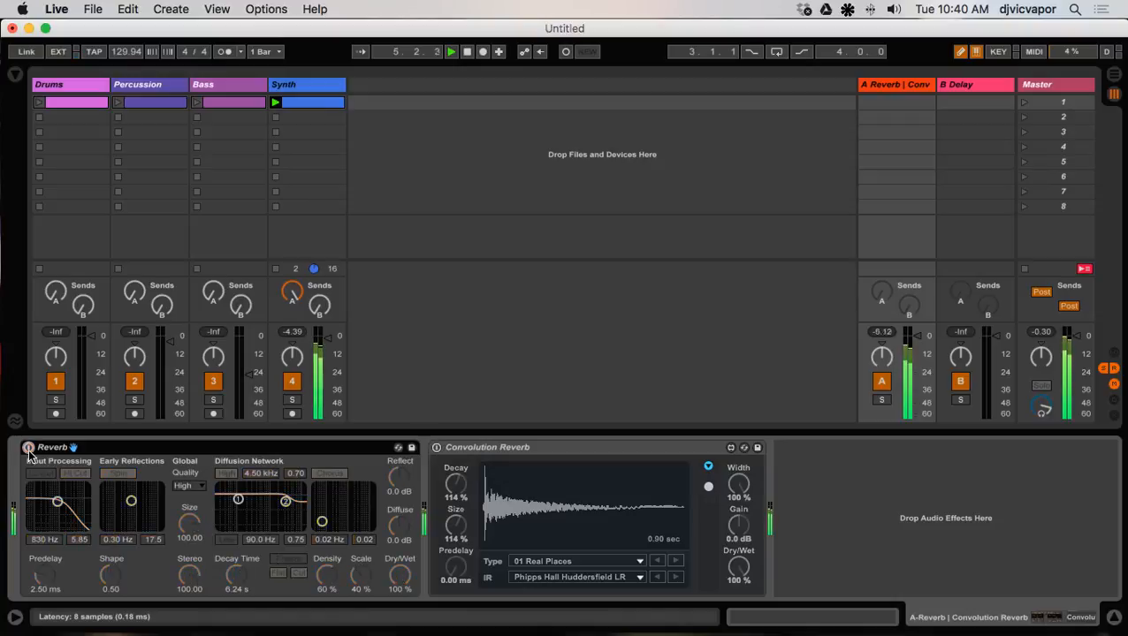
left_click(437, 448)
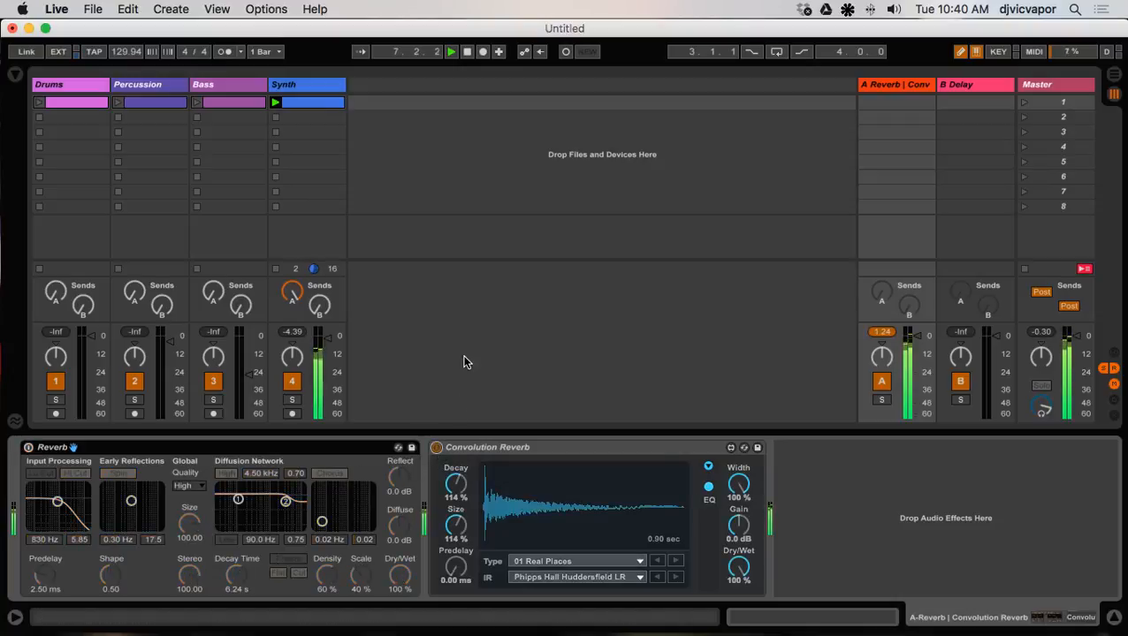
left_click(881, 399)
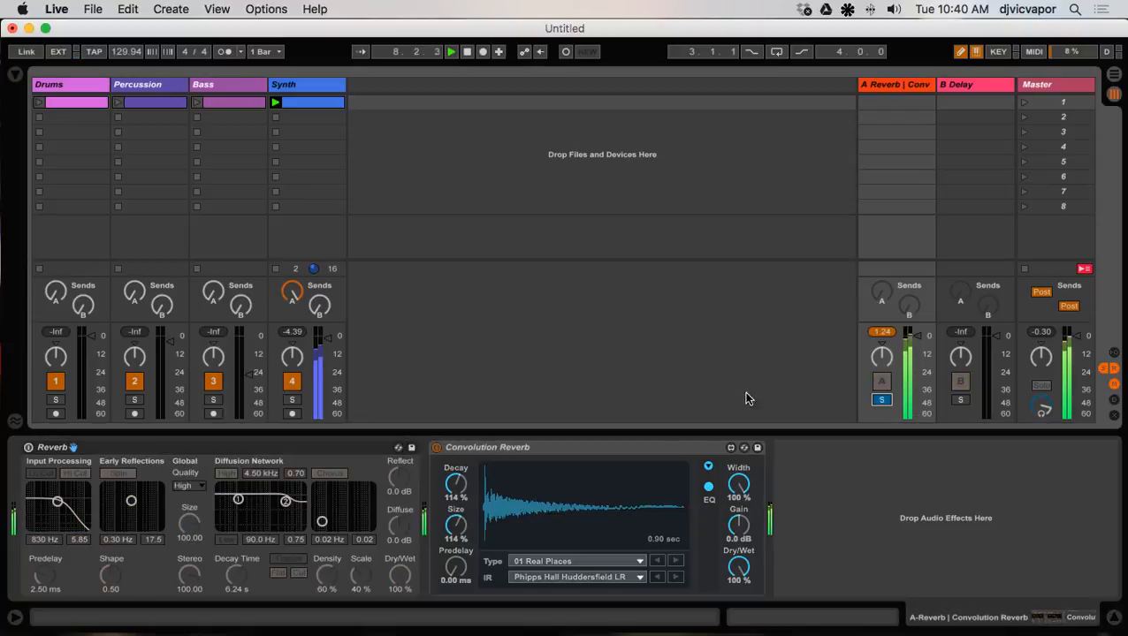
Switch the soloed return track over to the Reverb for comparison, and turn the Convolution Reverb back on
left_click(435, 448)
left_click(28, 447)
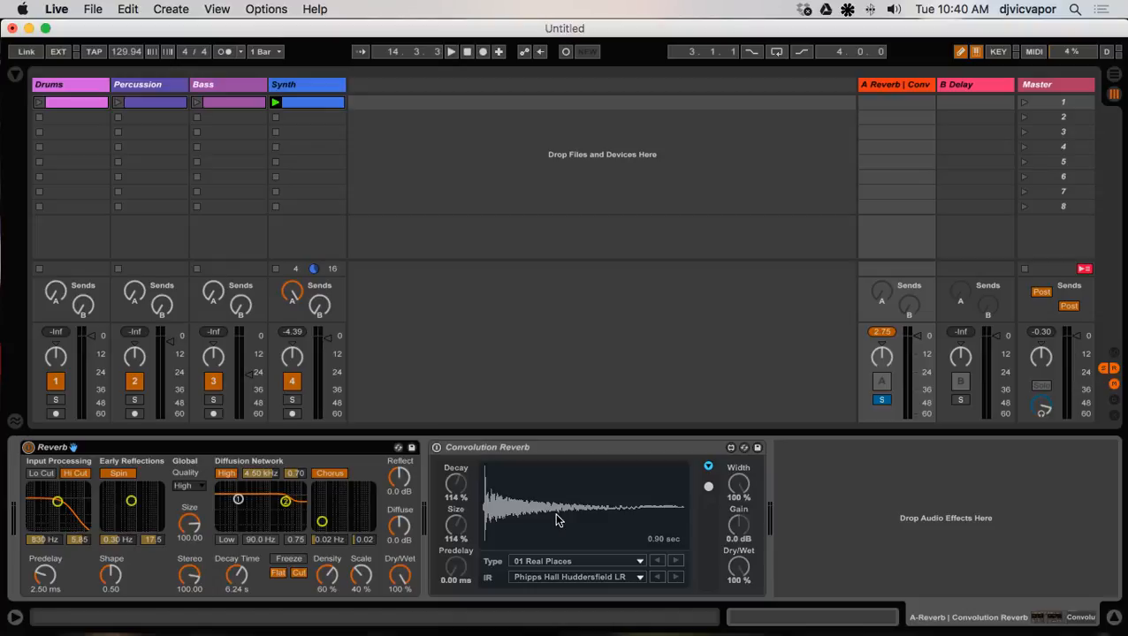
left_click(435, 448)
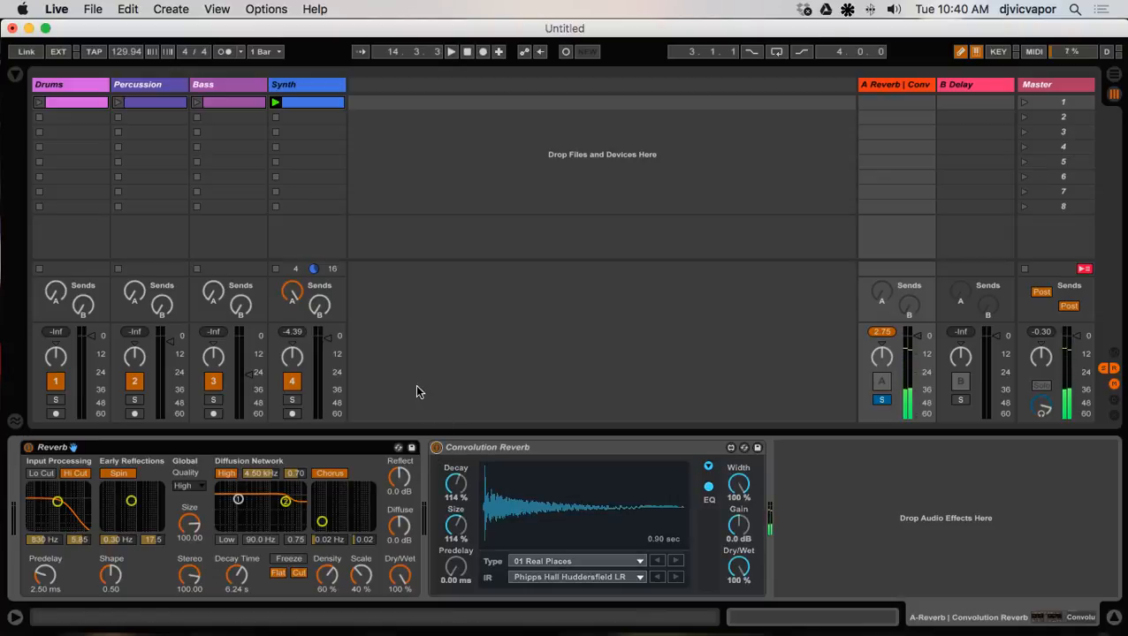
Load Bass in the ocean.wav from the browser's IR Samples folder into the Convolution Reverb as its impulse response
left_click(15, 77)
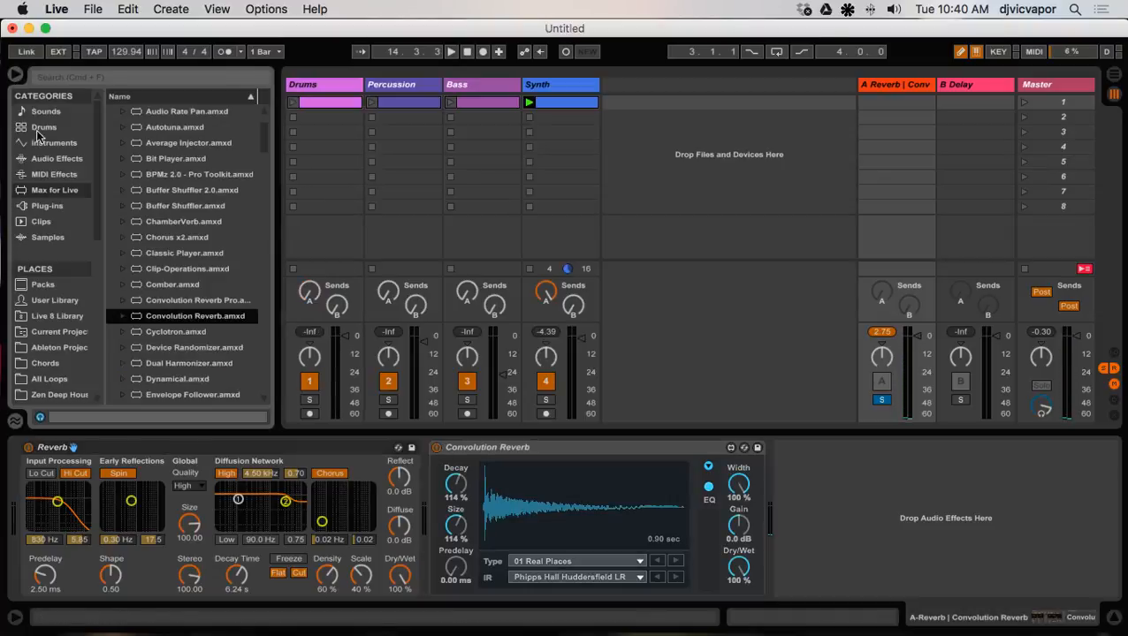
scroll(50, 315, "down", 5)
scroll(51, 316, "down", 4)
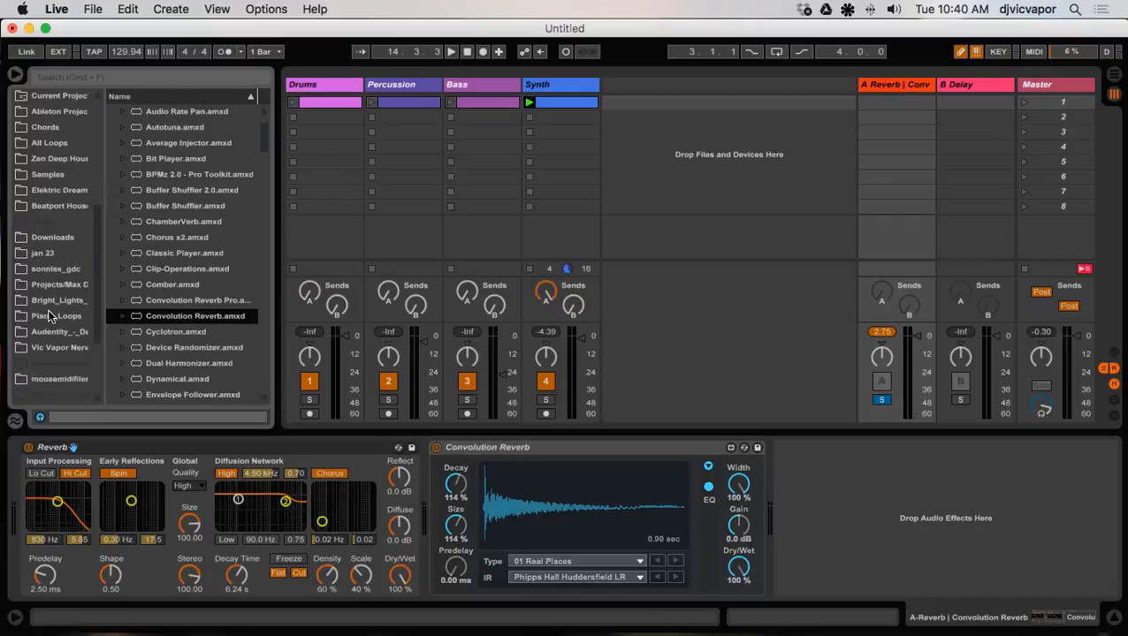
left_click(46, 365)
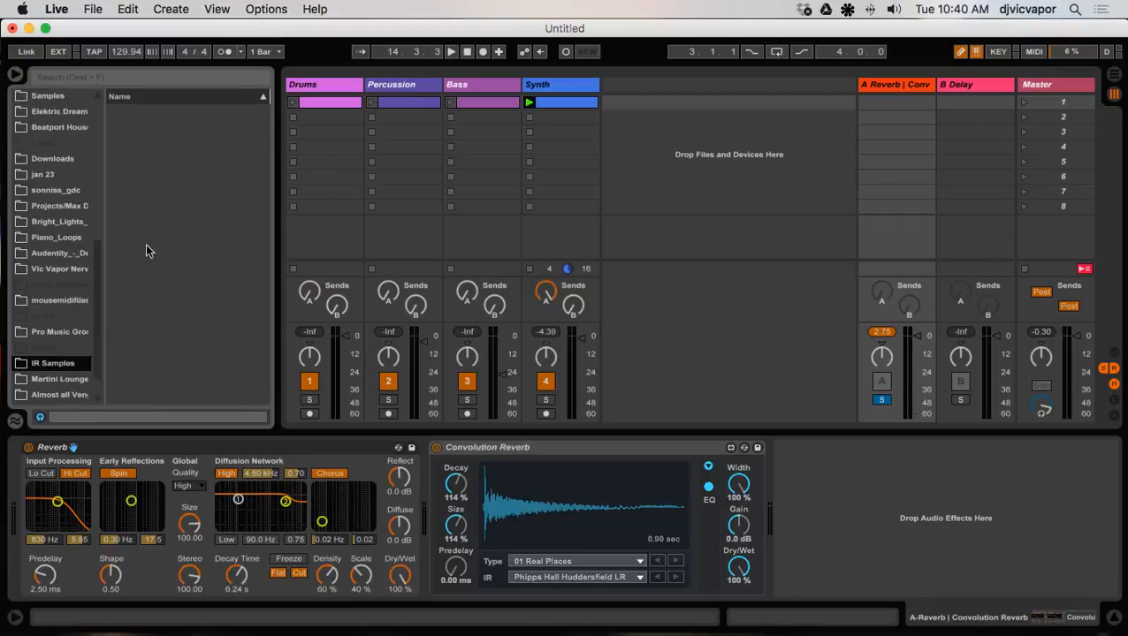
scroll(152, 290, "down", 10)
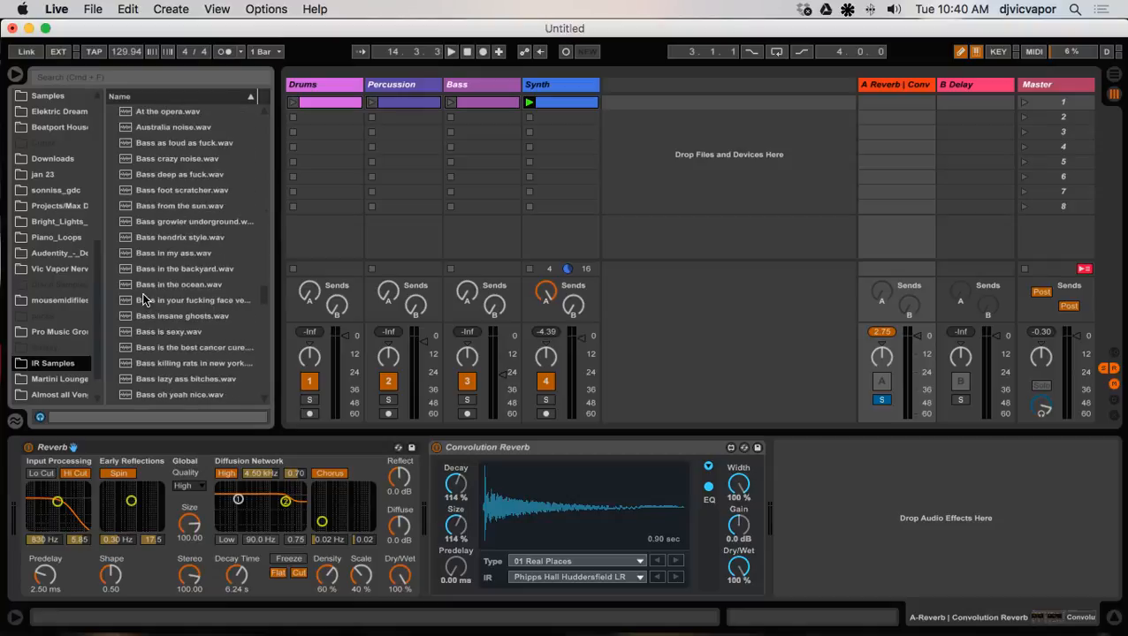
left_click(134, 287)
left_click_drag(134, 287, 549, 517)
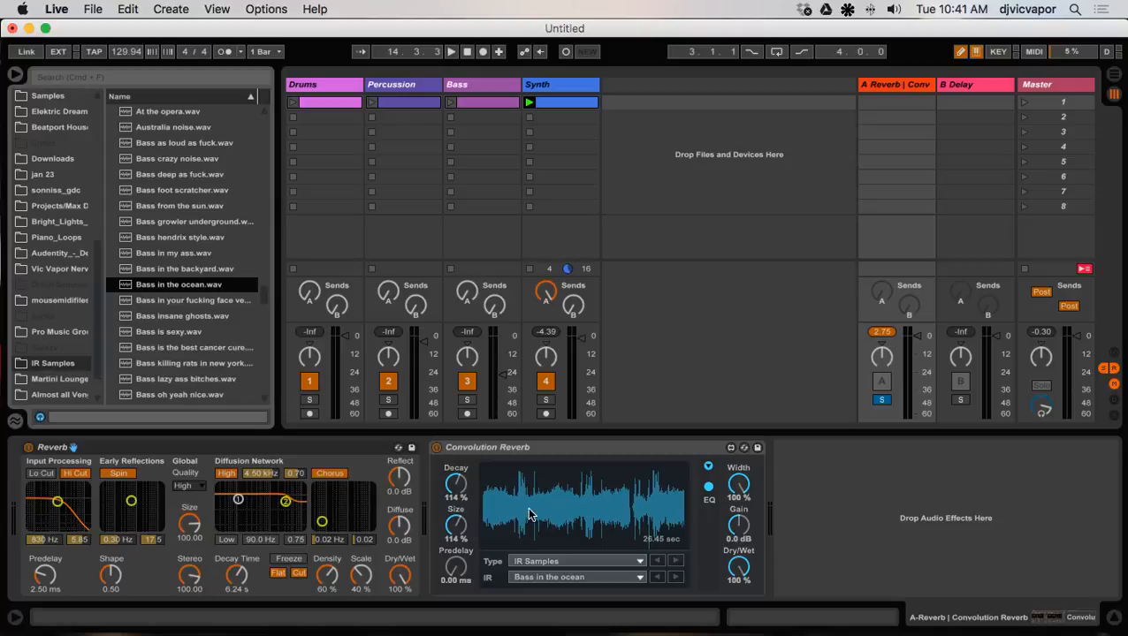
With the Reverb turned off and the Synth clip playing, set the Convolution Reverb's Decay to 117% and Size to 57.1%
left_click(28, 447)
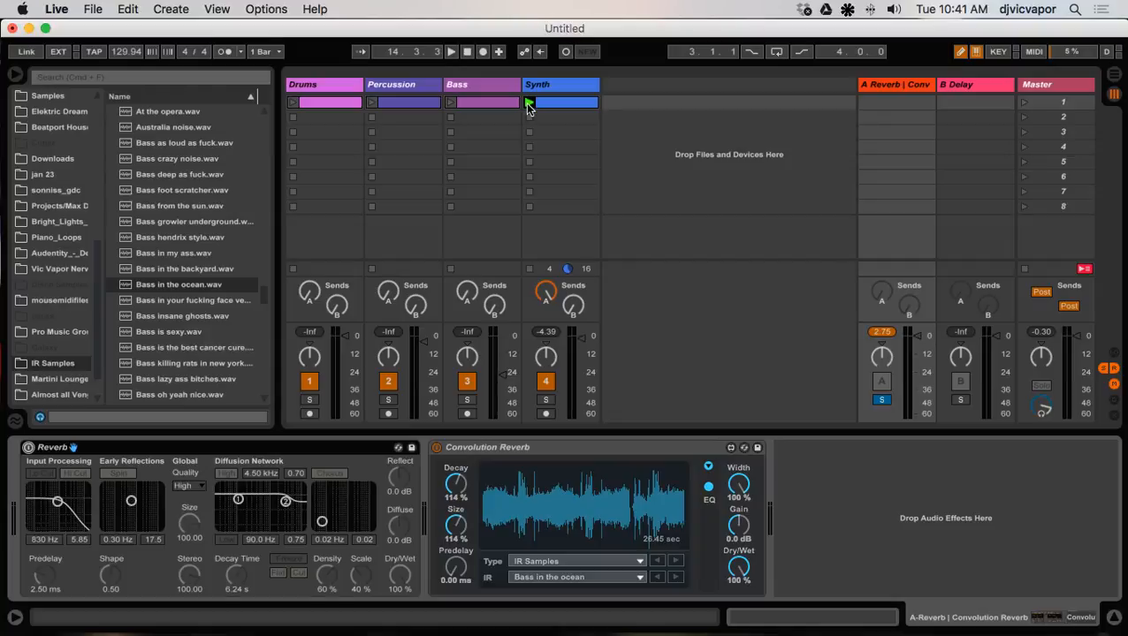
left_click(528, 105)
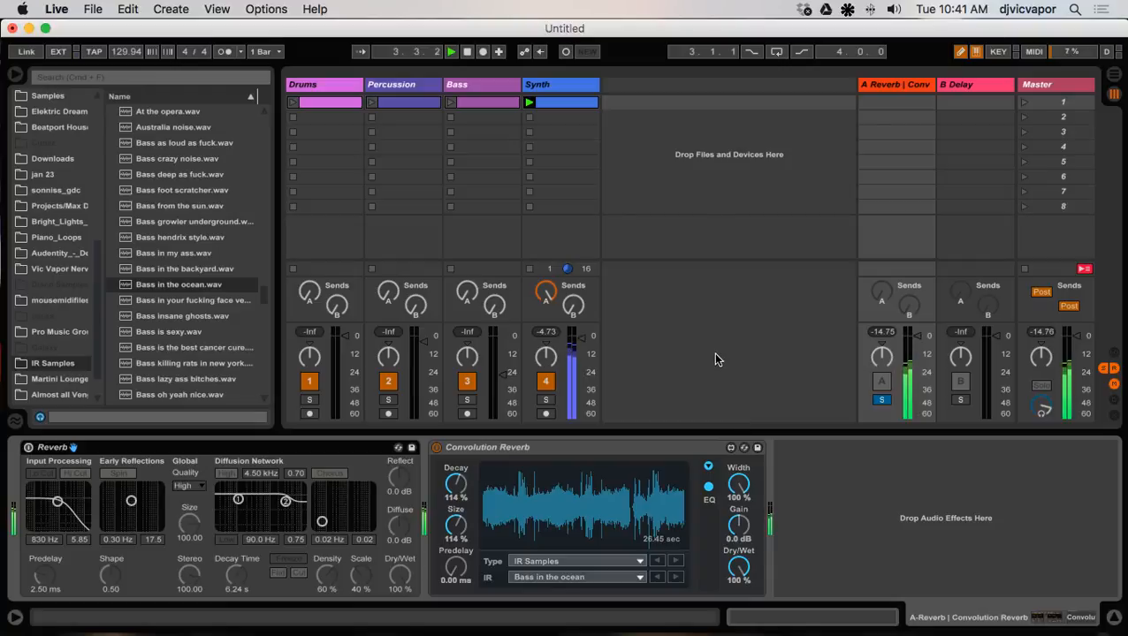
left_click_drag(459, 524, 459, 557)
left_click_drag(459, 490, 455, 534)
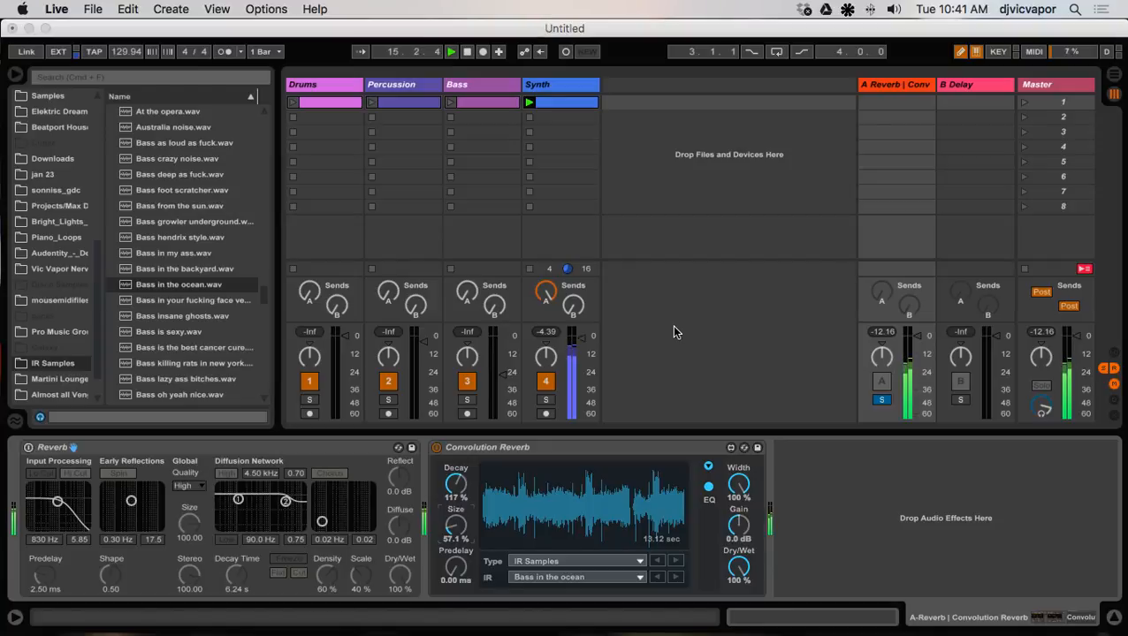
Look through more of the IR Samples files and return the browser to the Max for Live category
scroll(204, 300, "down", 10)
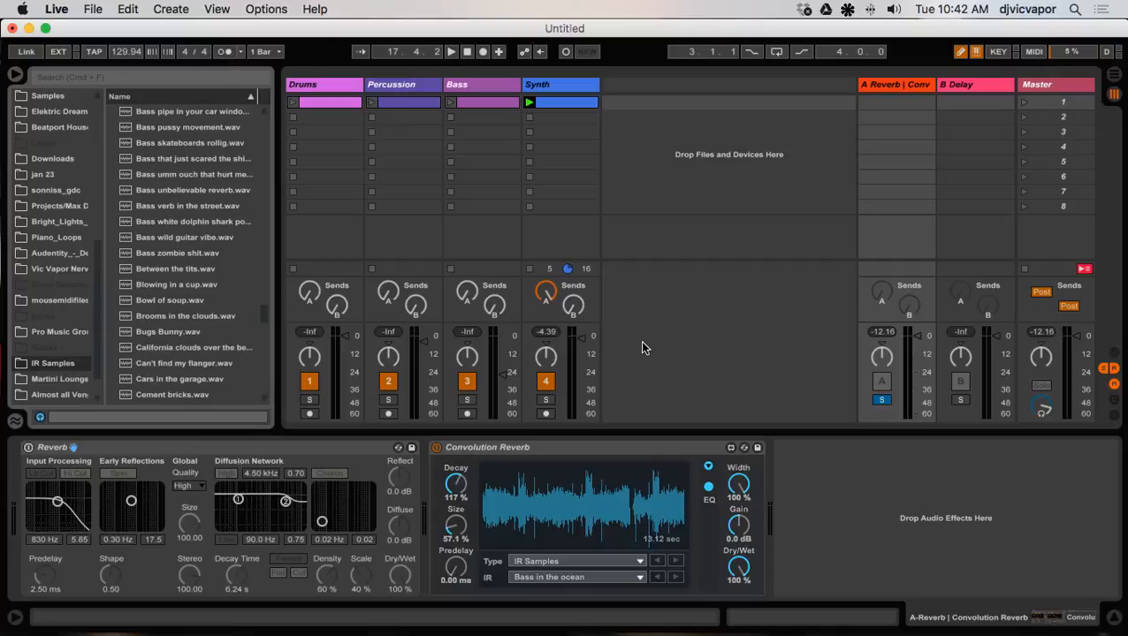
scroll(70, 199, "up", 10)
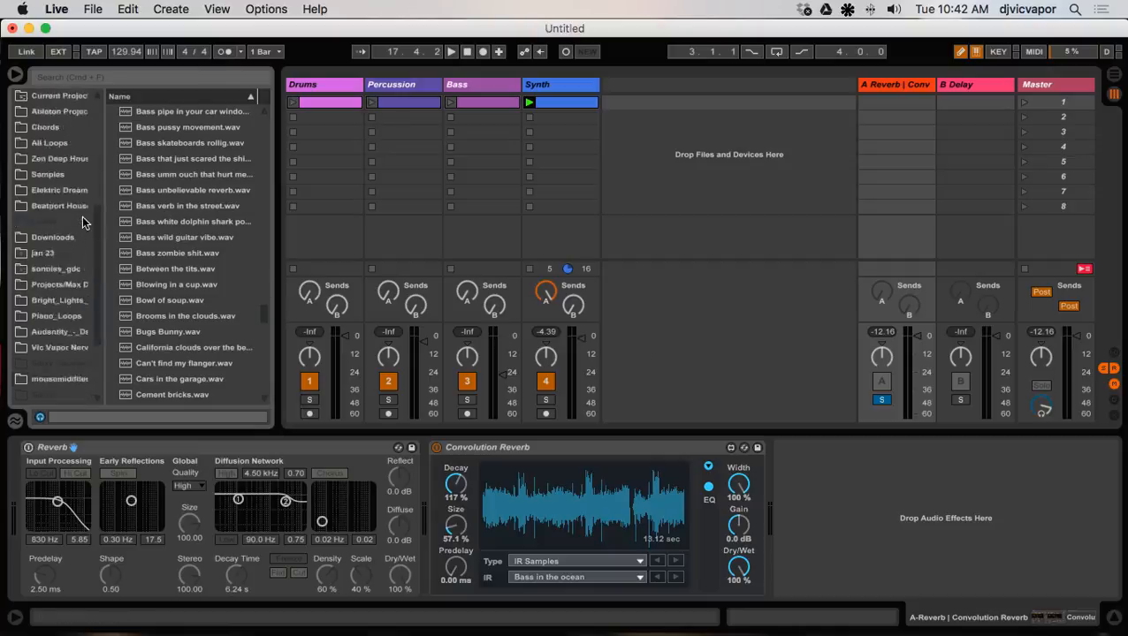
left_click(54, 190)
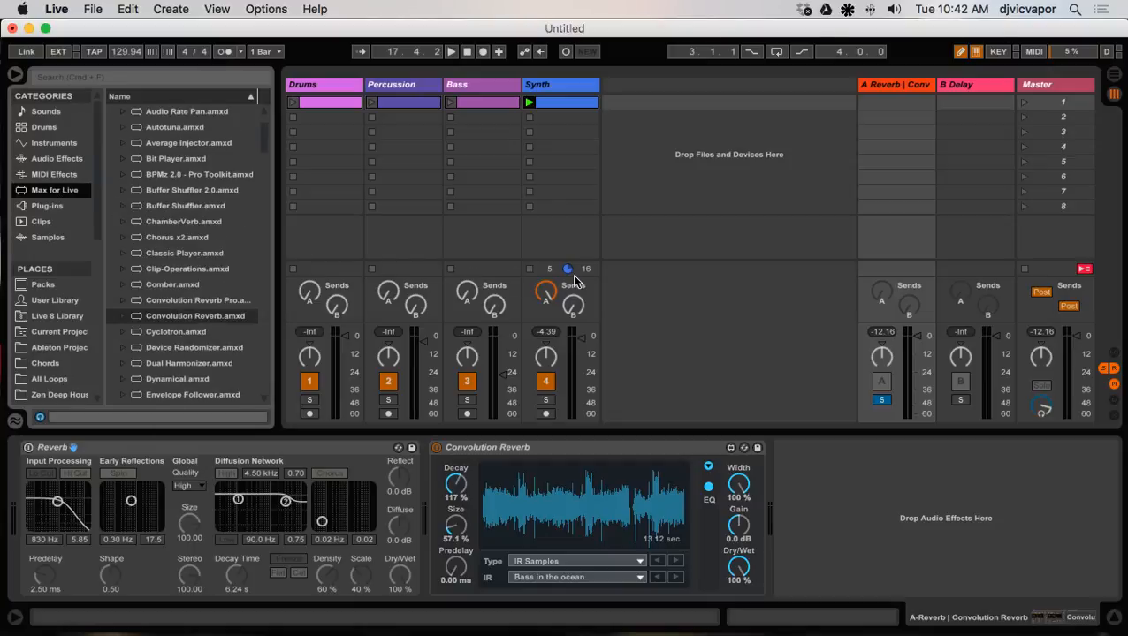
Switch to the OBS window
key("ctrl+Up")
left_click(402, 269)
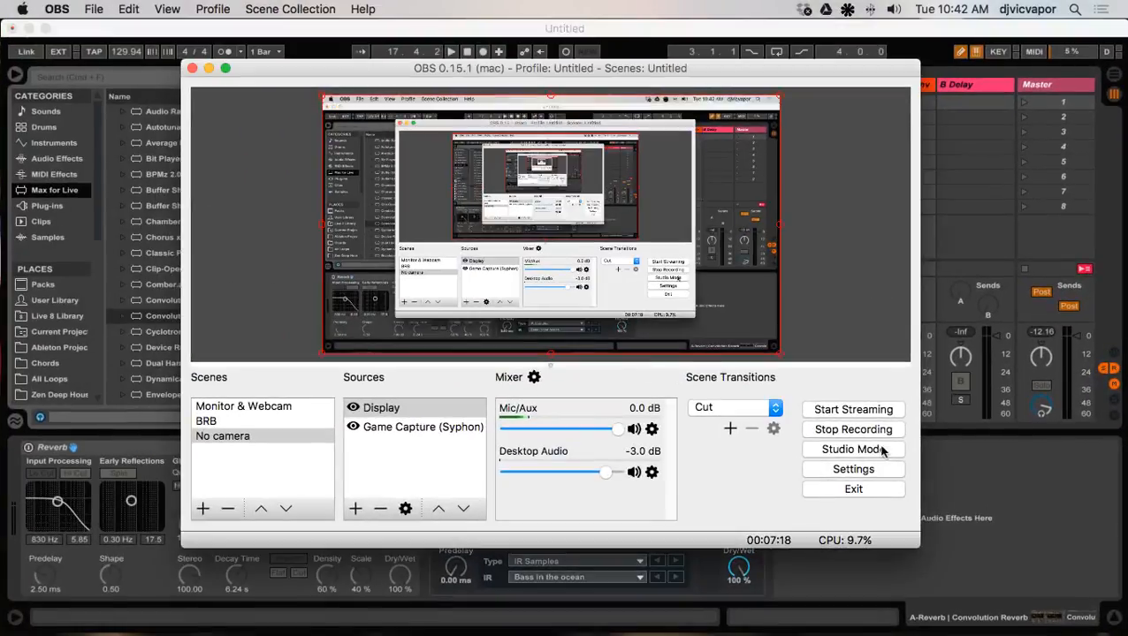